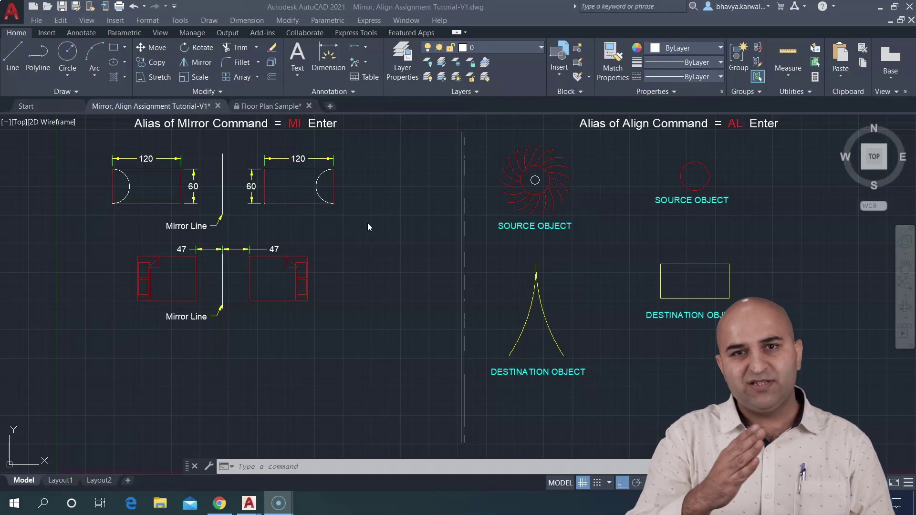
Examine the two mirror examples, comparing the source shapes, their mirrored copies, the mirror lines and the dimensions
{"action": "left_click", "coordinate": [218, 164]}
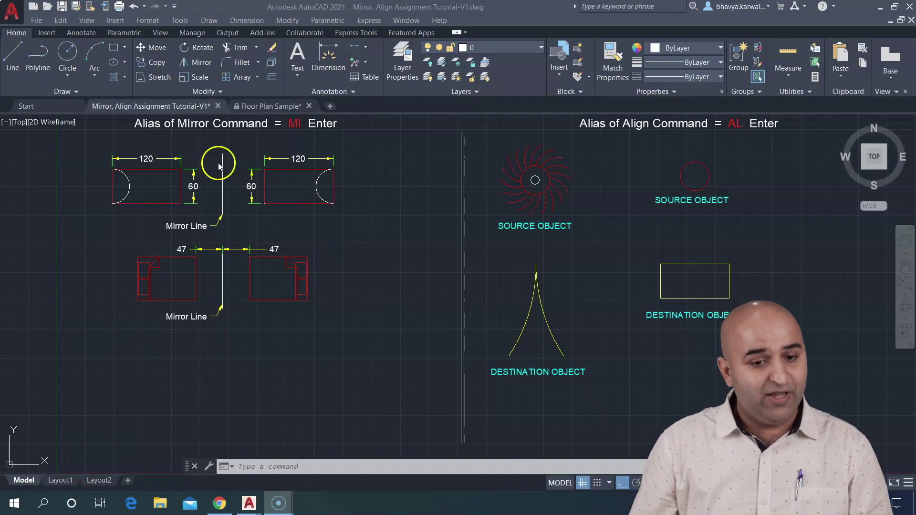
{"action": "scroll", "coordinate": [248, 221], "scroll_direction": "up", "scroll_amount": 3}
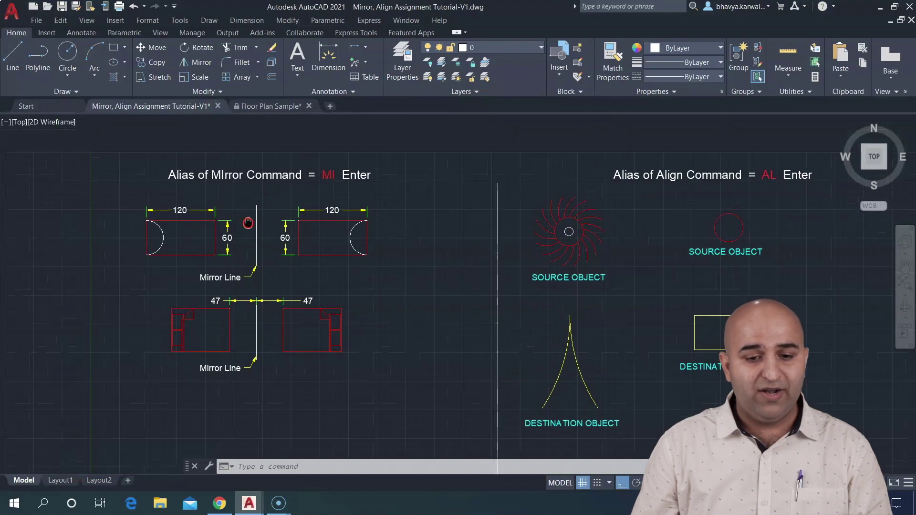
{"action": "middle_click_drag", "start_coordinate": [259, 180], "coordinate": [280, 161]}
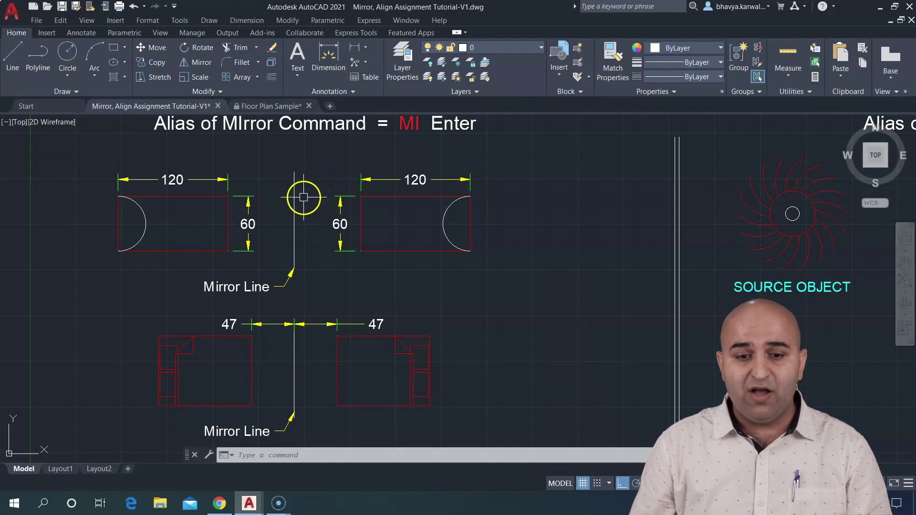
{"action": "left_click", "coordinate": [287, 20]}
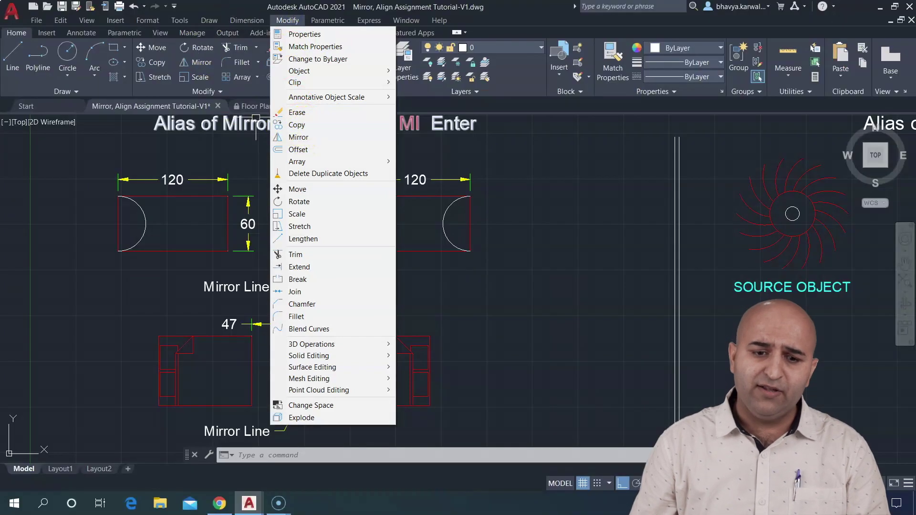
{"action": "left_click", "coordinate": [235, 3]}
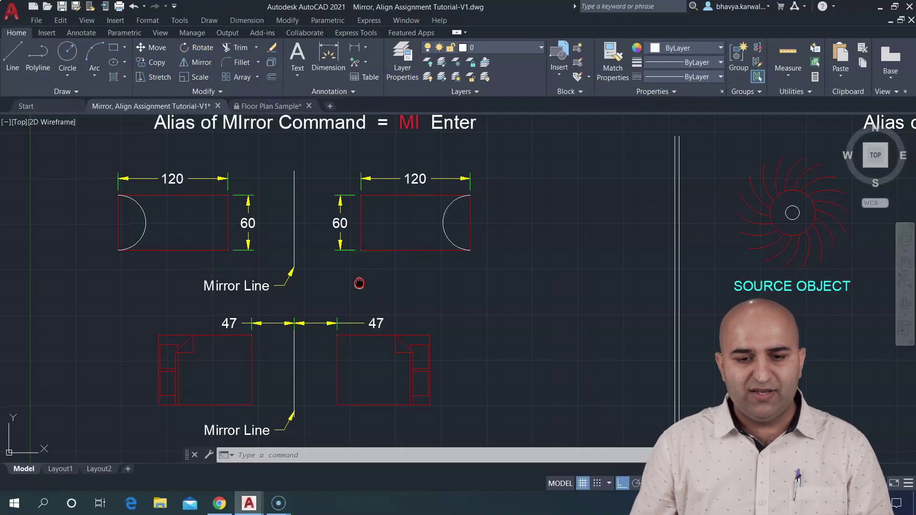
{"action": "middle_click_drag", "start_coordinate": [359, 283], "coordinate": [354, 195]}
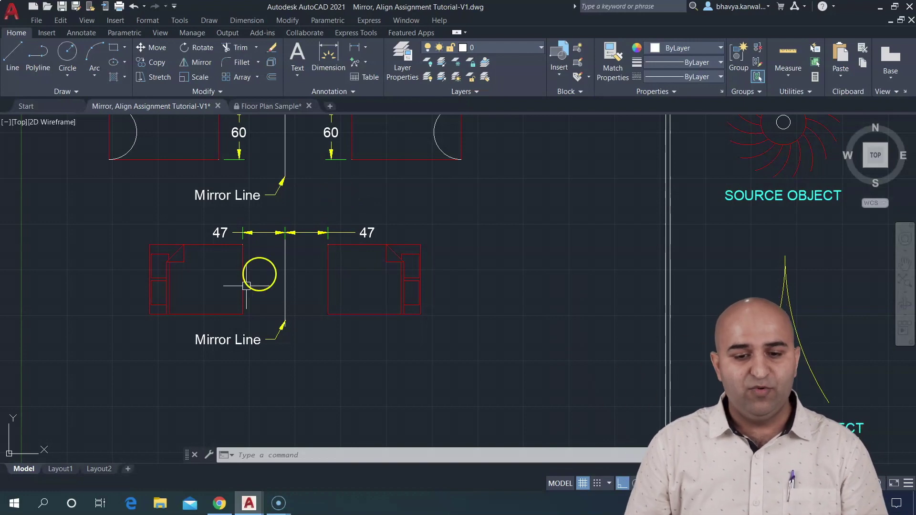
{"action": "middle_click_drag", "start_coordinate": [302, 196], "coordinate": [308, 276]}
{"action": "scroll", "coordinate": [252, 213], "scroll_direction": "up", "scroll_amount": 2}
{"action": "middle_click_drag", "start_coordinate": [252, 213], "coordinate": [275, 254]}
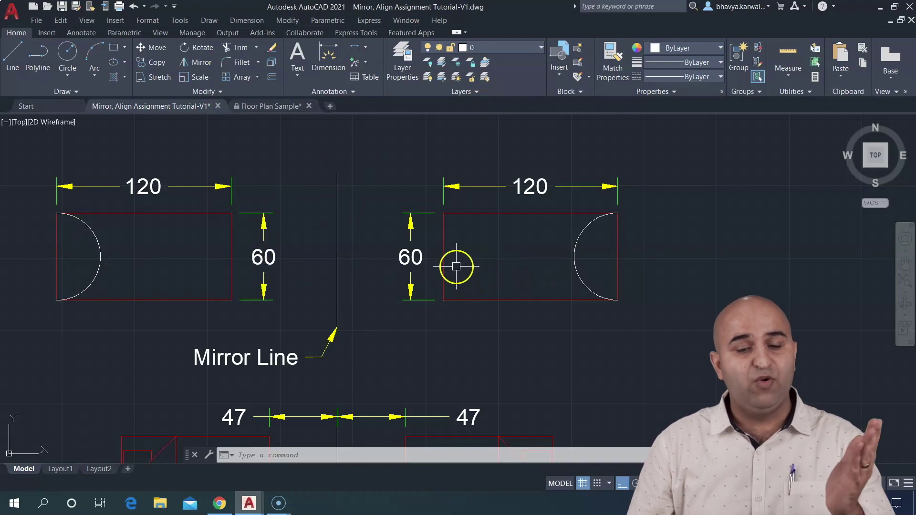
{"action": "middle_click_drag", "start_coordinate": [398, 315], "coordinate": [411, 110]}
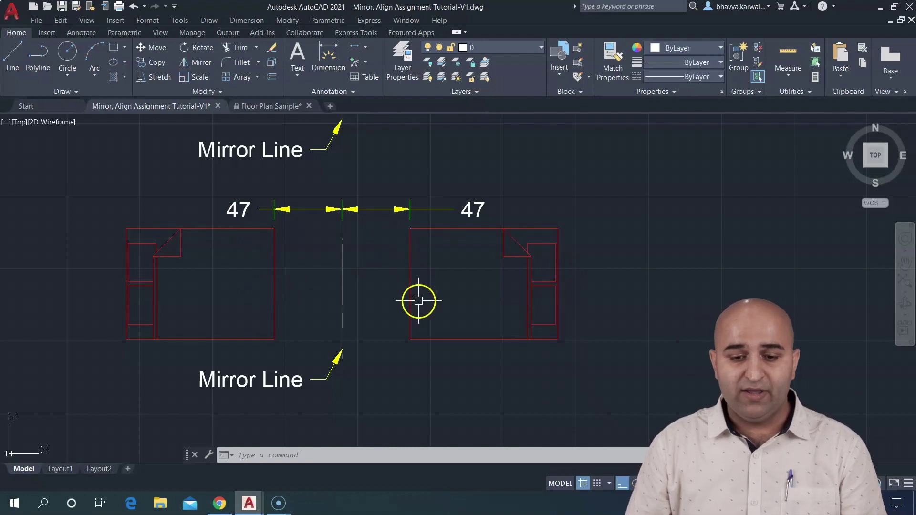
Copy the left bed of the lower mirror example into the empty area below it, with Ortho off during placement
{"action": "scroll", "coordinate": [418, 300], "scroll_direction": "down", "scroll_amount": 5}
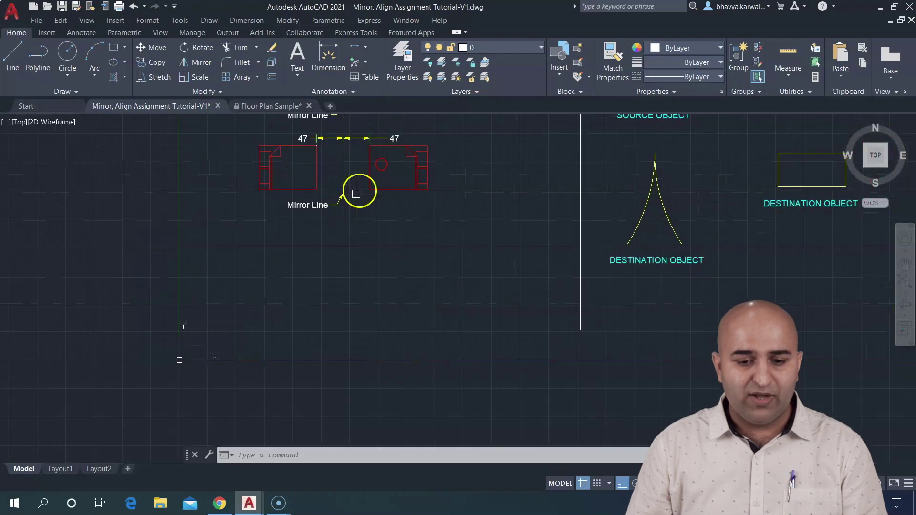
{"action": "scroll", "coordinate": [356, 193], "scroll_direction": "up", "scroll_amount": 3}
{"action": "left_click", "coordinate": [304, 196]}
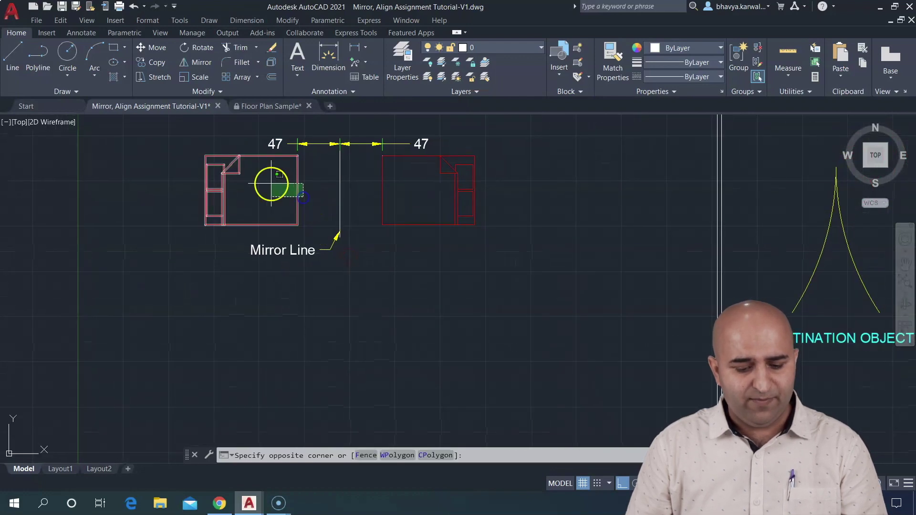
{"action": "left_click", "coordinate": [271, 183]}
{"action": "type", "text": "co"}
{"action": "key", "text": "Return"}
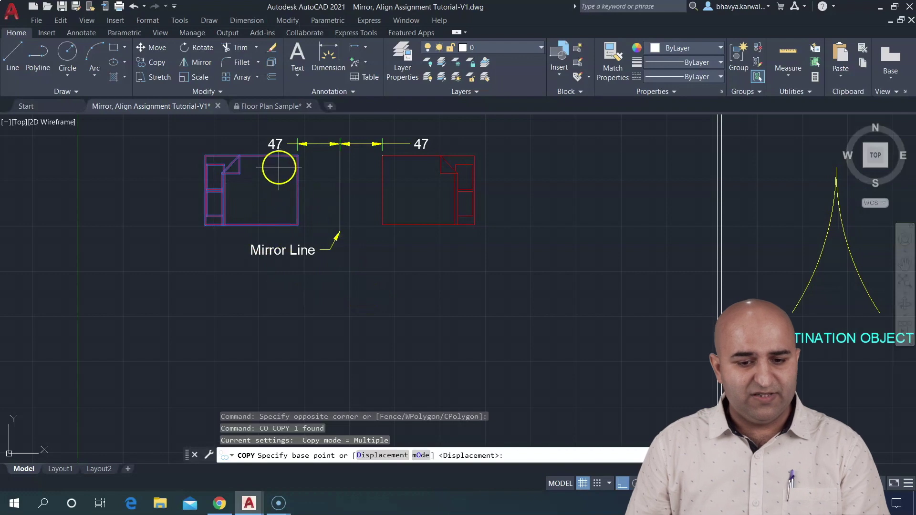
{"action": "left_click", "coordinate": [264, 187]}
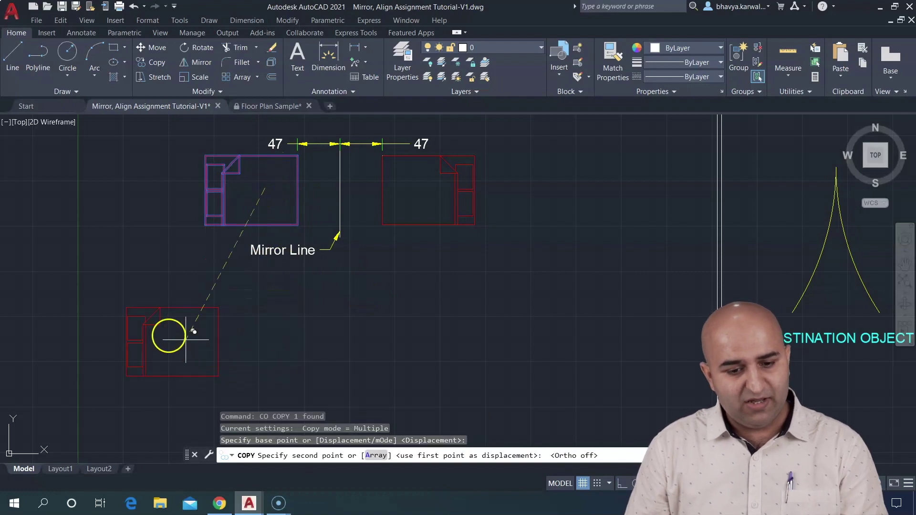
{"action": "left_click", "coordinate": [224, 347]}
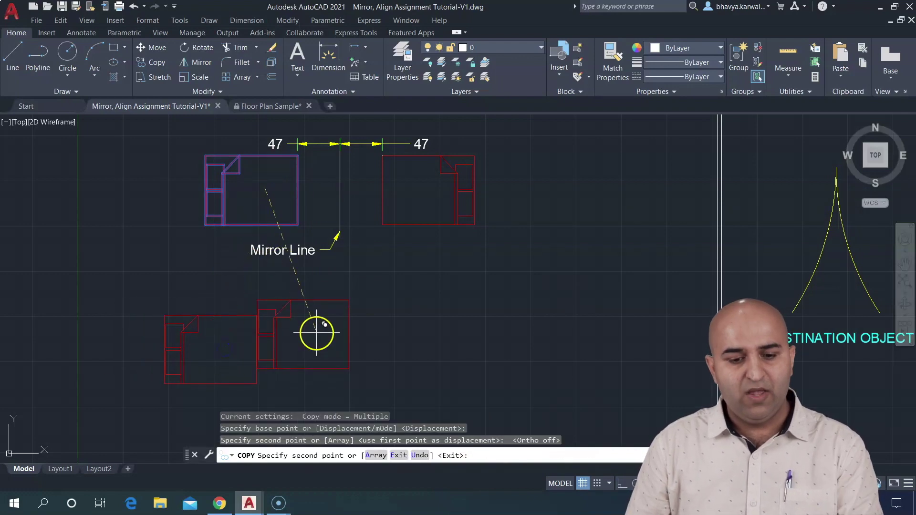
{"action": "key", "text": "F8"}
{"action": "key", "text": "Escape"}
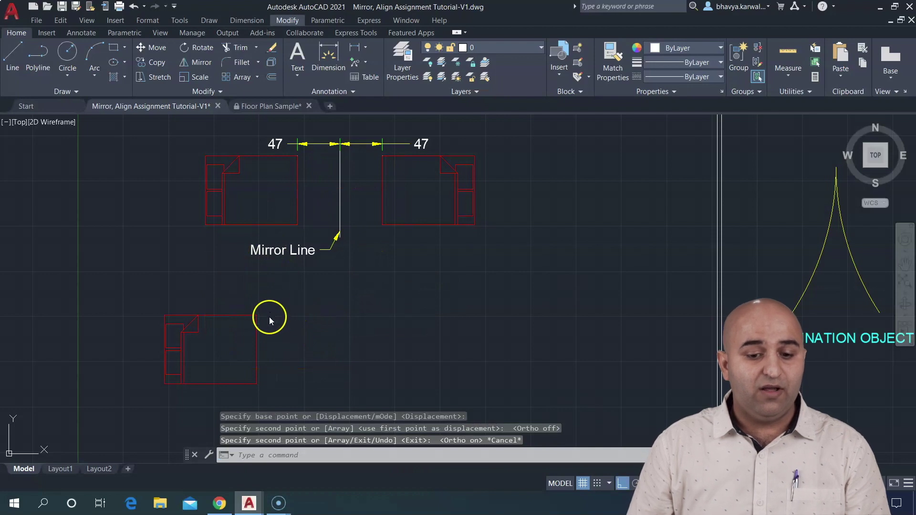
Mirror the copied bed across a vertical line to its right, keeping the source object
{"action": "middle_click_drag", "start_coordinate": [269, 317], "coordinate": [288, 243]}
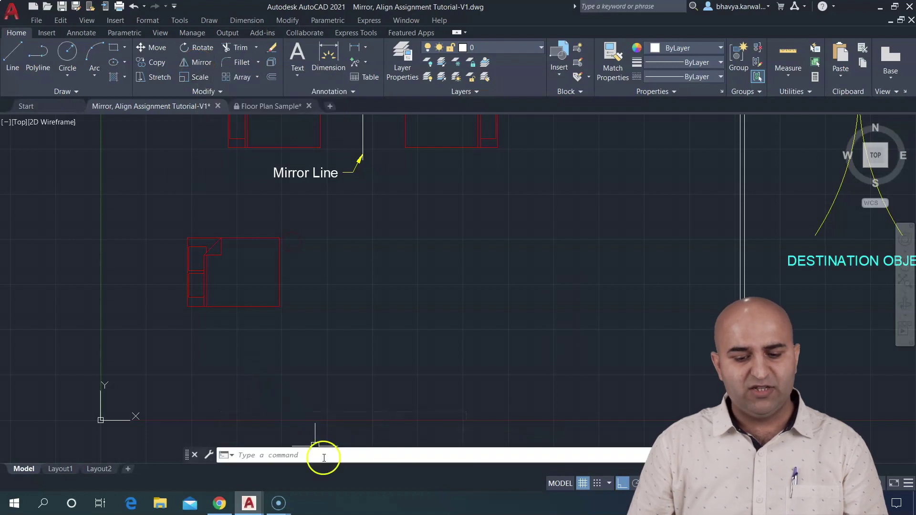
{"action": "left_click", "coordinate": [327, 444]}
{"action": "left_click", "coordinate": [320, 454]}
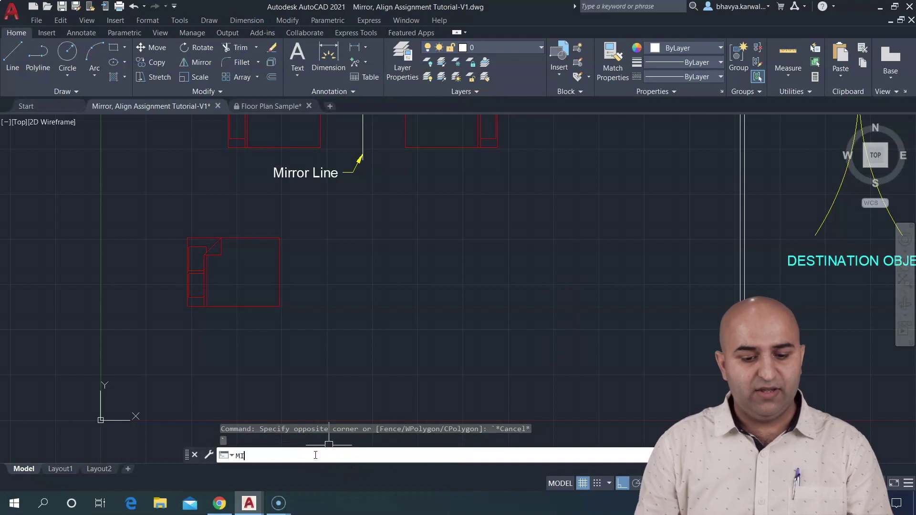
{"action": "key", "text": "Return"}
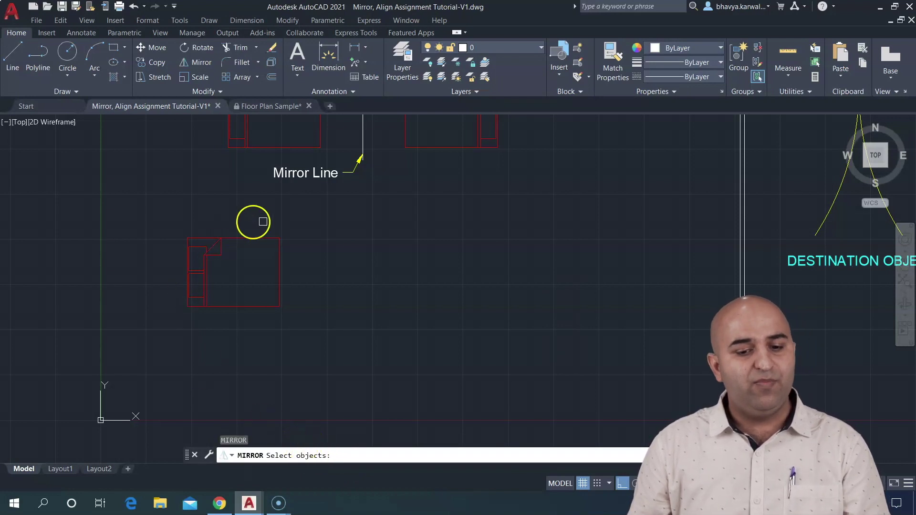
{"action": "left_click", "coordinate": [240, 237]}
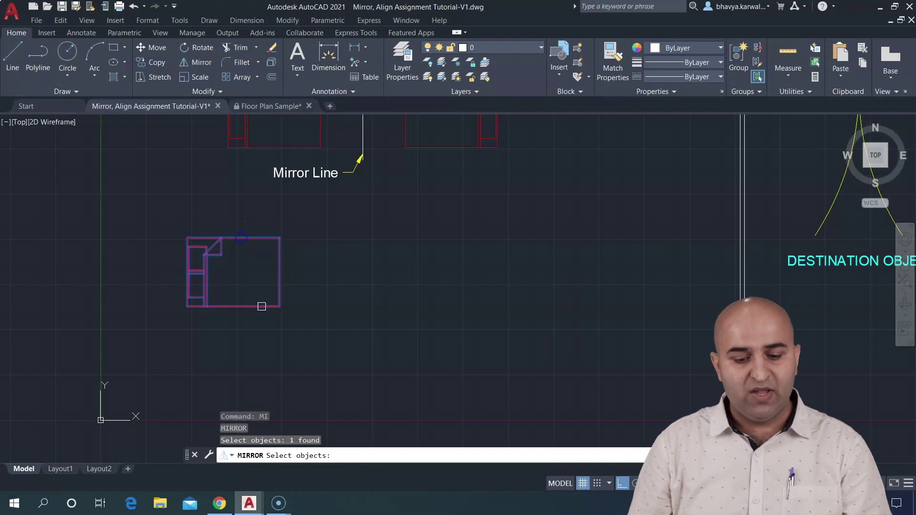
{"action": "right_click", "coordinate": [289, 301]}
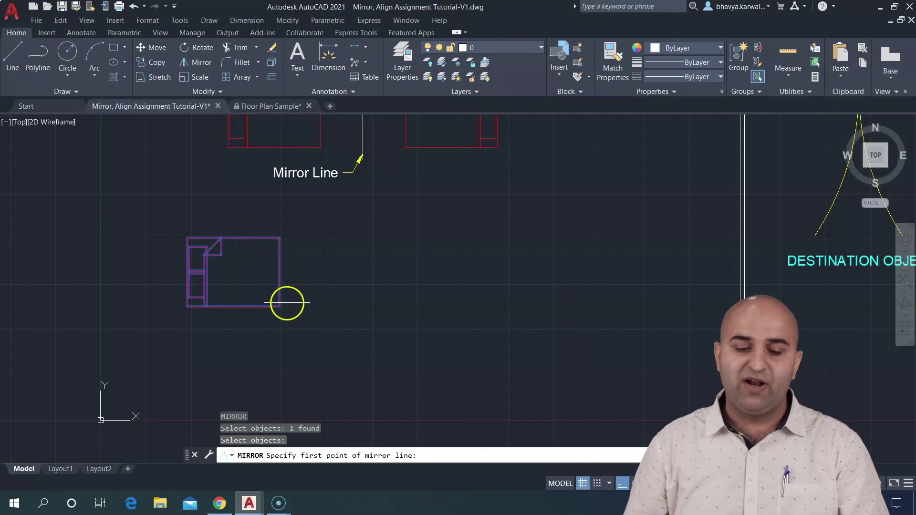
{"action": "left_click", "coordinate": [335, 213]}
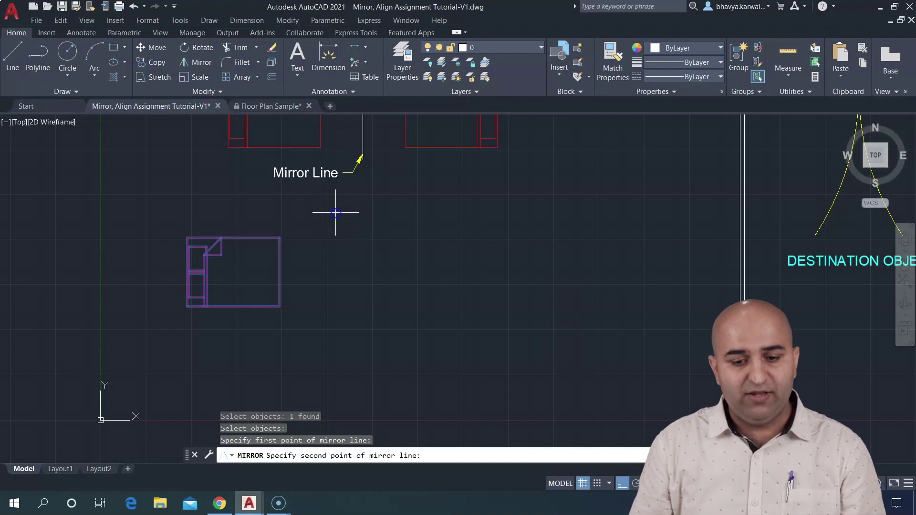
{"action": "left_click", "coordinate": [333, 353]}
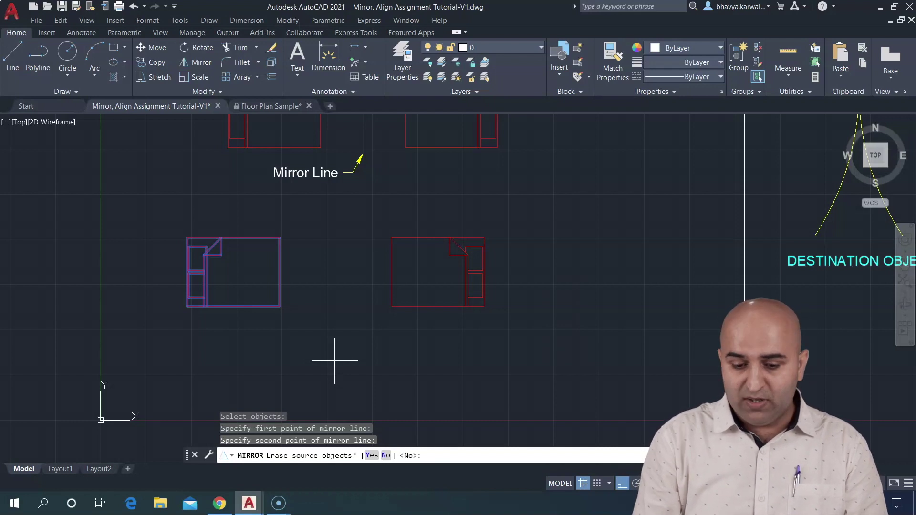
{"action": "key", "text": "Return"}
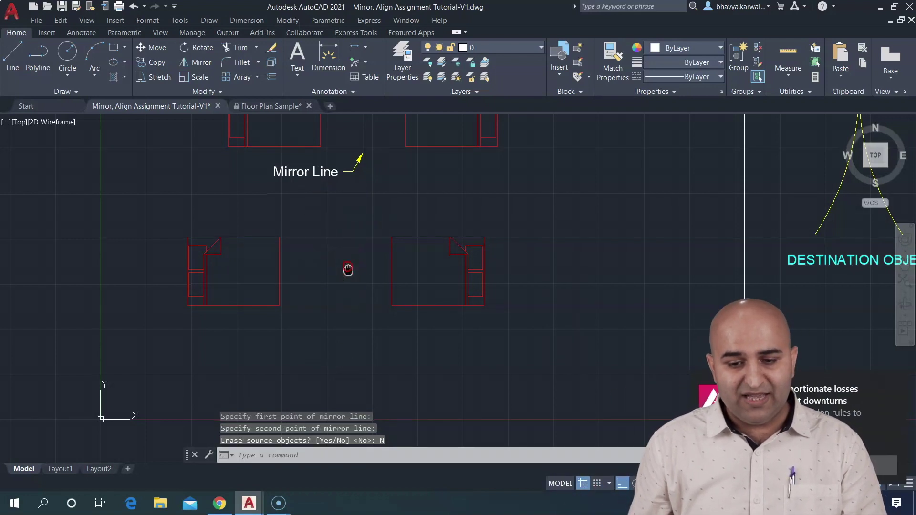
Mirror both lower beds across a horizontal line just below them, erasing the source objects
{"action": "middle_click_drag", "start_coordinate": [347, 268], "coordinate": [348, 230]}
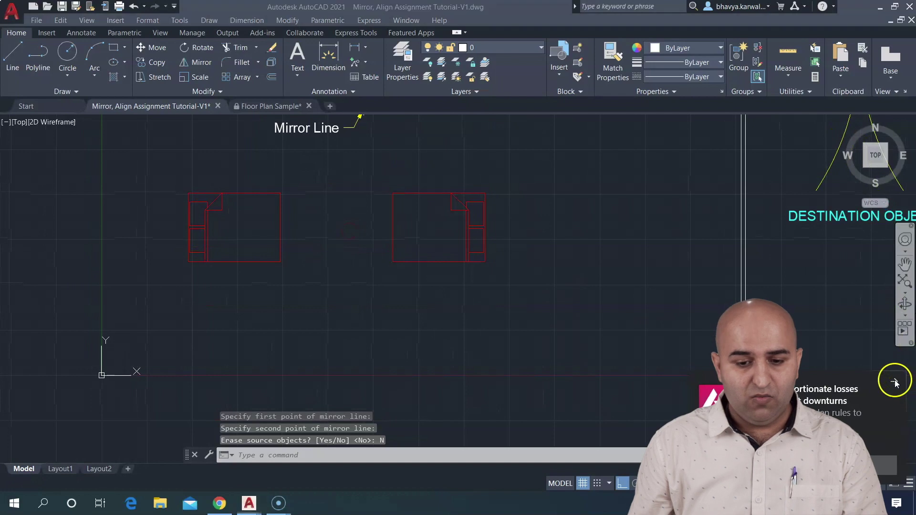
{"action": "type", "text": "mi"}
{"action": "key", "text": "Return"}
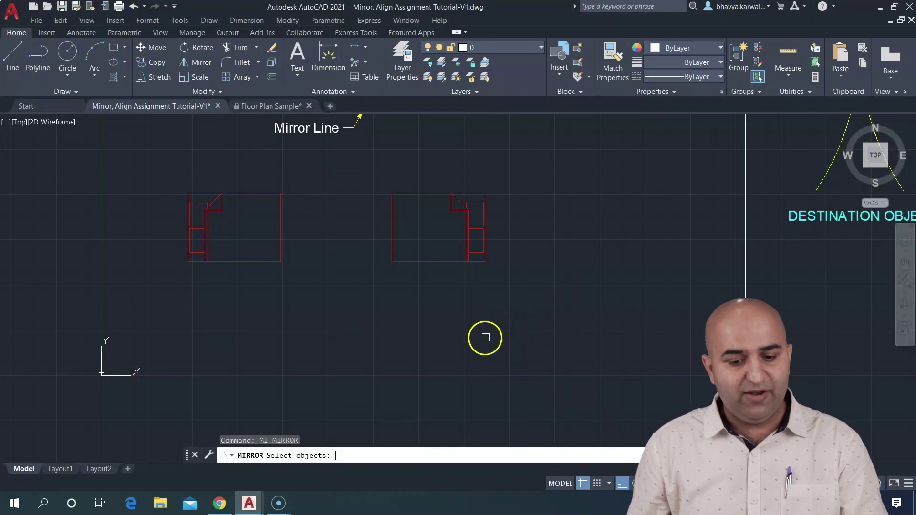
{"action": "left_click", "coordinate": [520, 299]}
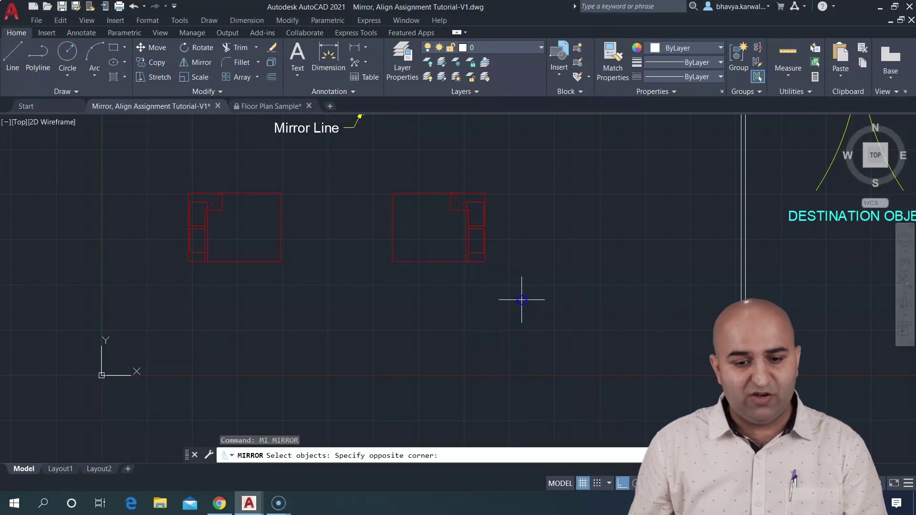
{"action": "left_click", "coordinate": [142, 175]}
{"action": "key", "text": "Return"}
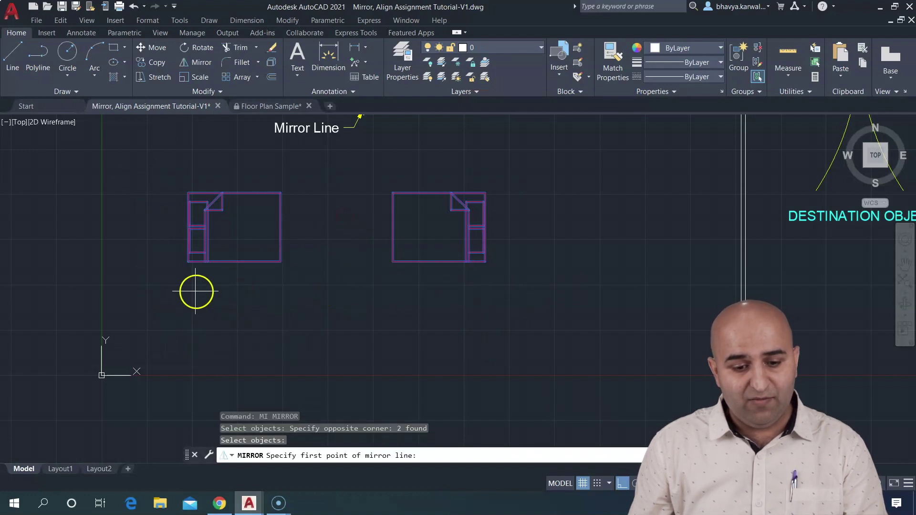
{"action": "left_click", "coordinate": [173, 287]}
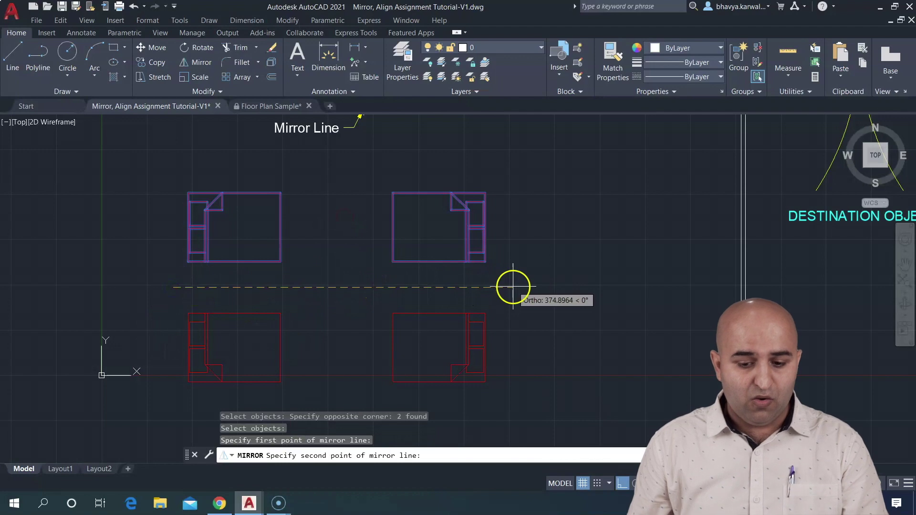
{"action": "left_click", "coordinate": [514, 286]}
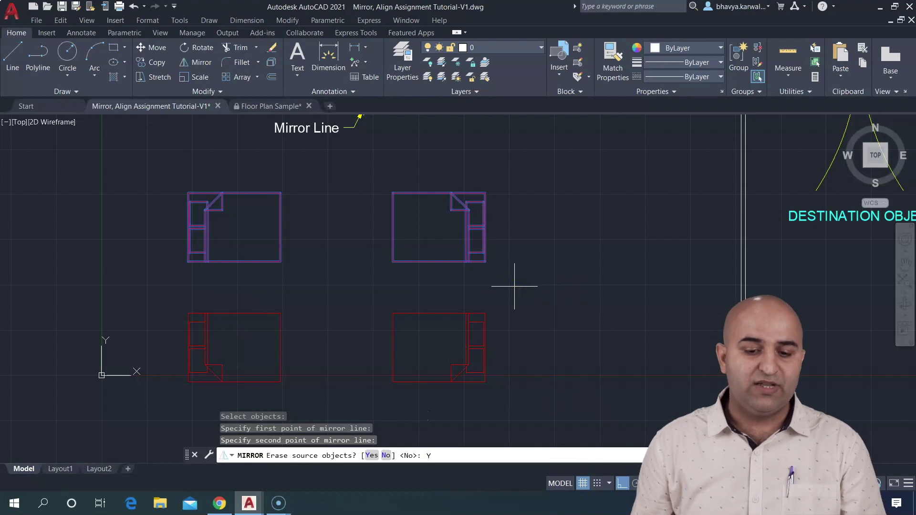
{"action": "key", "text": "Return"}
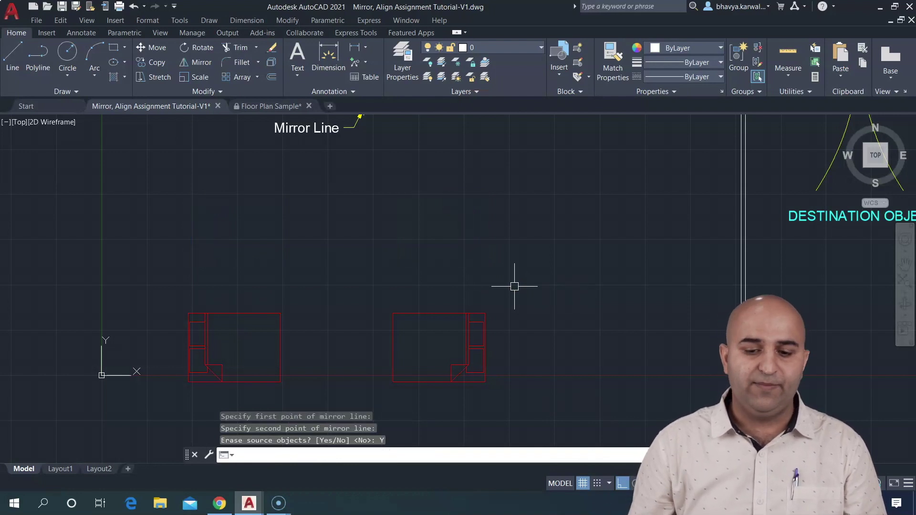
Mirror the lower right bed across a diagonal line sloping down to its right, with Ortho off, keeping the source object
{"action": "middle_click_drag", "start_coordinate": [348, 284], "coordinate": [334, 240]}
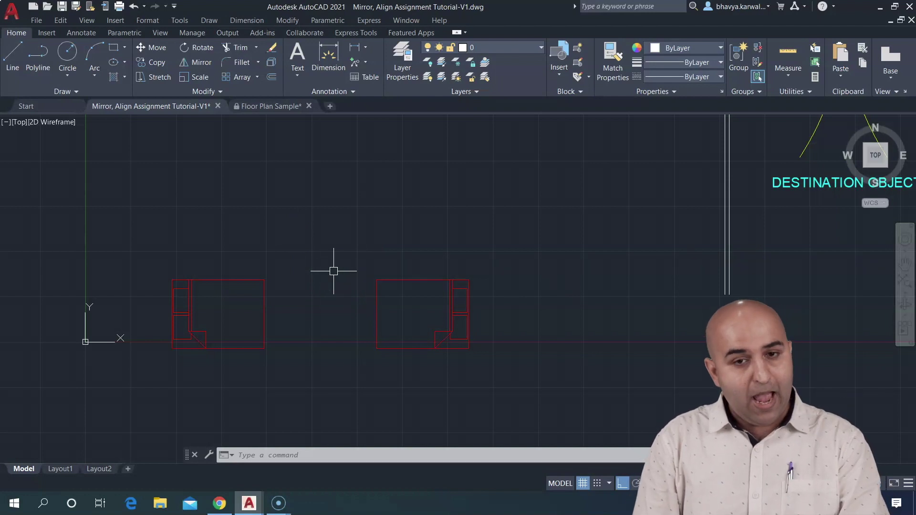
{"action": "type", "text": "mi"}
{"action": "key", "text": "Return"}
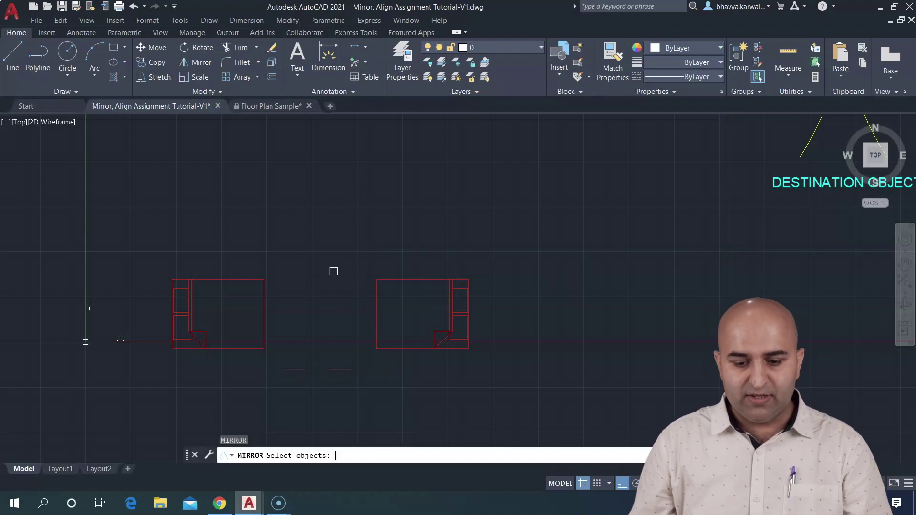
{"action": "left_click", "coordinate": [485, 369]}
{"action": "left_click", "coordinate": [315, 229]}
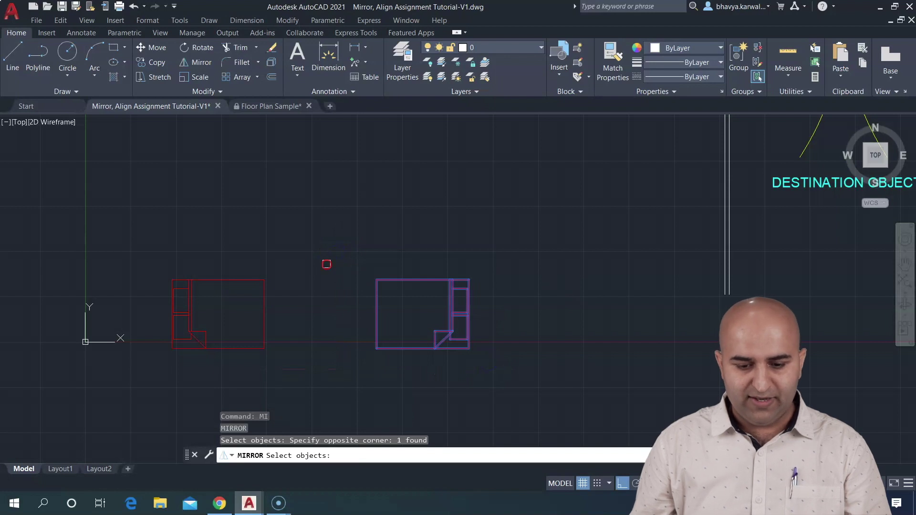
{"action": "key", "text": "Return"}
{"action": "left_click", "coordinate": [422, 208]}
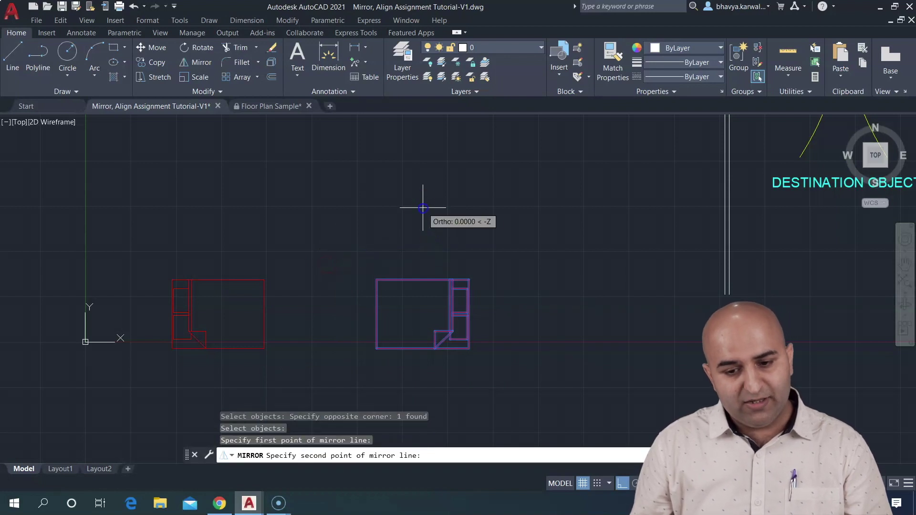
{"action": "key", "text": "F8"}
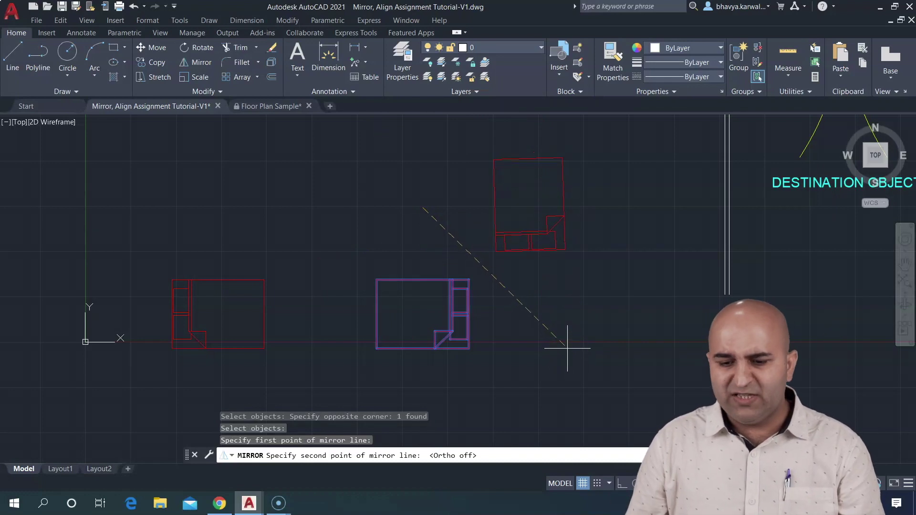
{"action": "left_click", "coordinate": [548, 328]}
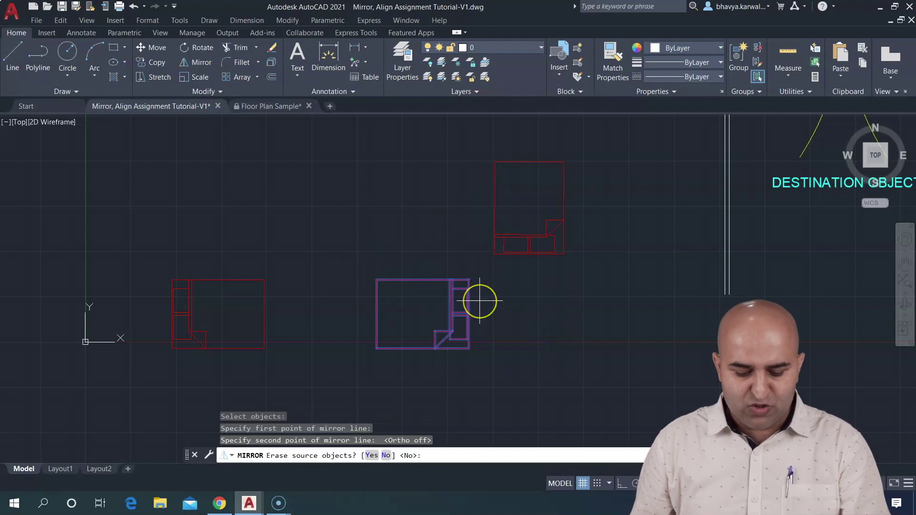
{"action": "type", "text": "N"}
{"action": "key", "text": "Return"}
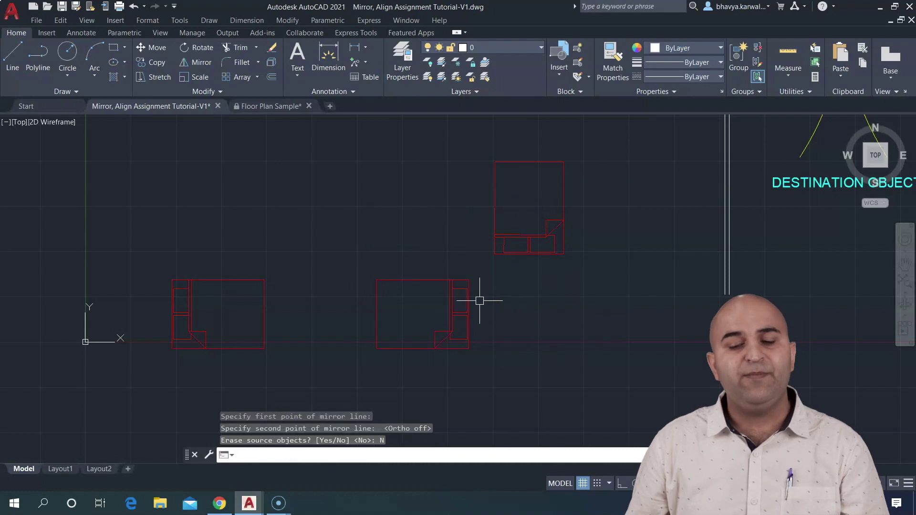
Switch to the Floor Plan Sample drawing and examine the furnished and empty cubicles above the printer island, around 6124 and 6125
{"action": "scroll", "coordinate": [456, 269], "scroll_direction": "down", "scroll_amount": 3}
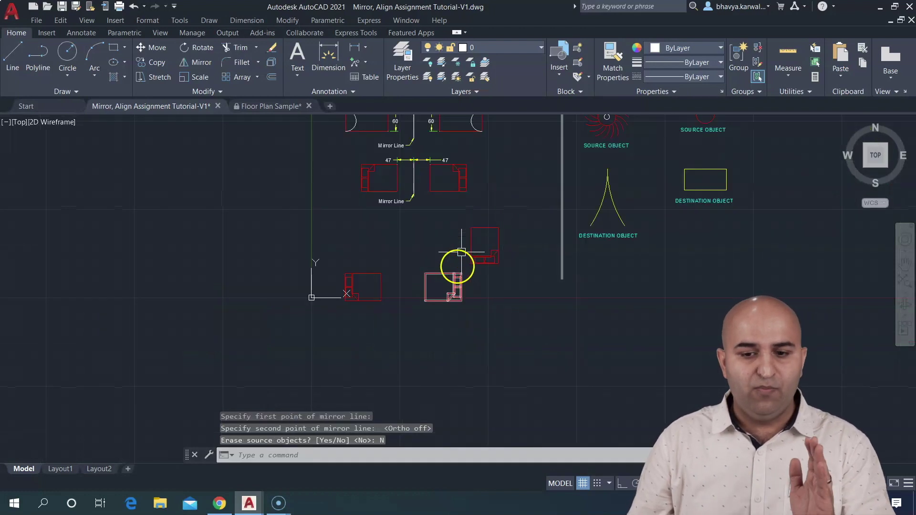
{"action": "mouse_move", "coordinate": [460, 252]}
{"action": "middle_mouse_down"}
{"action": "mouse_move", "coordinate": [445, 274]}
{"action": "mouse_move", "coordinate": [408, 278]}
{"action": "middle_mouse_up"}
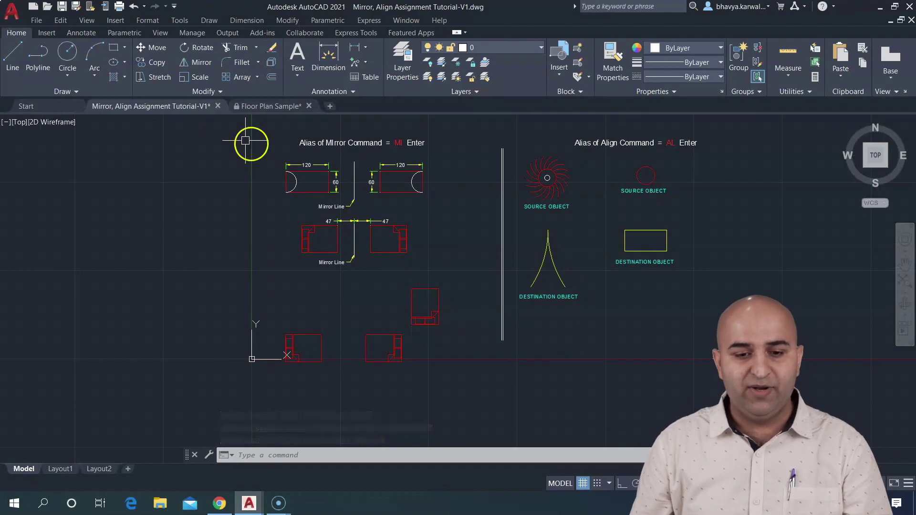
{"action": "left_click", "coordinate": [263, 106]}
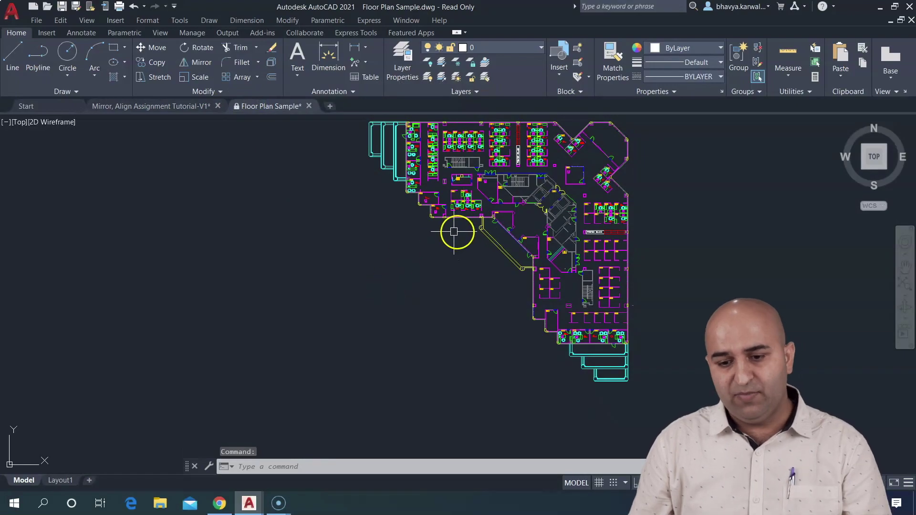
{"action": "middle_click_drag", "start_coordinate": [431, 243], "coordinate": [314, 270]}
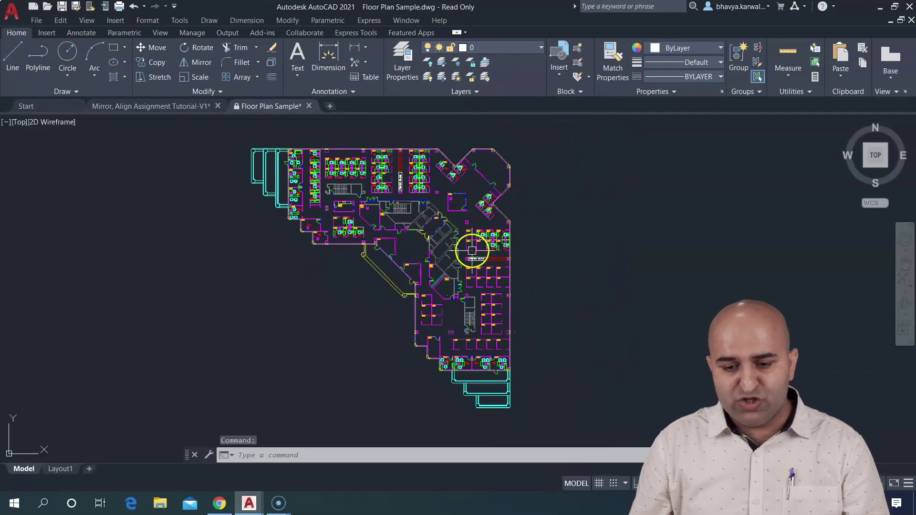
{"action": "scroll", "coordinate": [491, 225], "scroll_direction": "up", "scroll_amount": 8}
{"action": "middle_click_drag", "start_coordinate": [497, 207], "coordinate": [396, 275]}
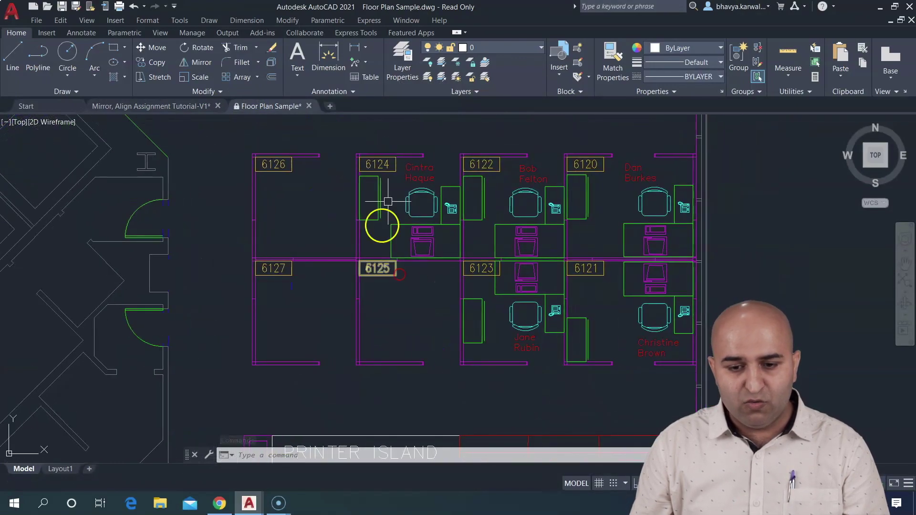
{"action": "scroll", "coordinate": [413, 197], "scroll_direction": "up", "scroll_amount": 2}
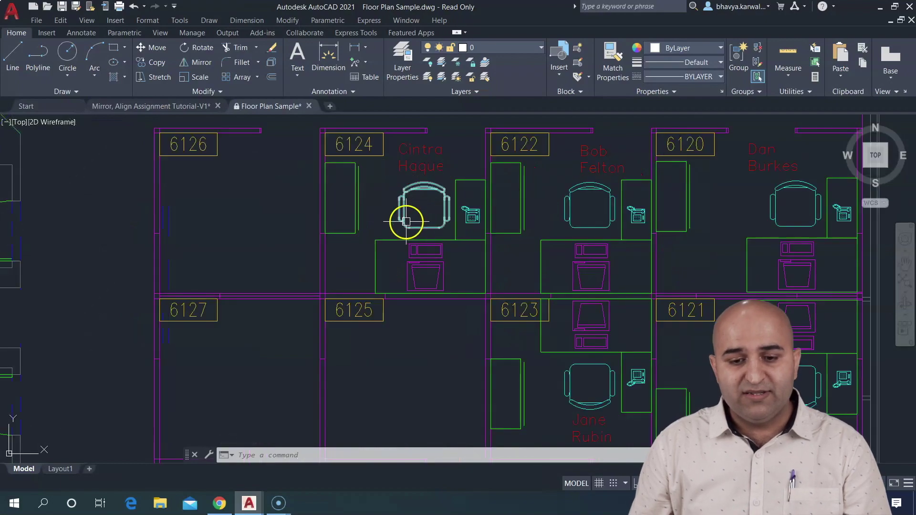
{"action": "middle_click_drag", "start_coordinate": [405, 219], "coordinate": [362, 213]}
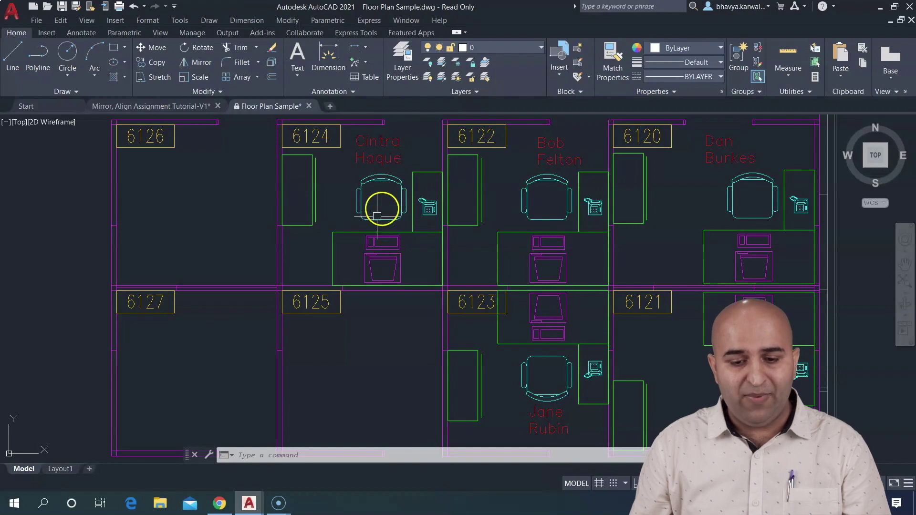
{"action": "middle_click_drag", "start_coordinate": [378, 372], "coordinate": [386, 349]}
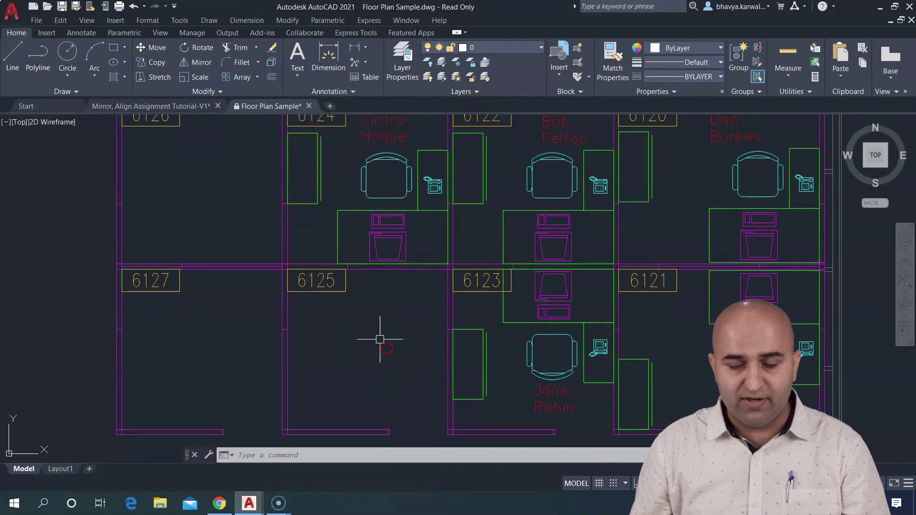
{"action": "left_click", "coordinate": [392, 243]}
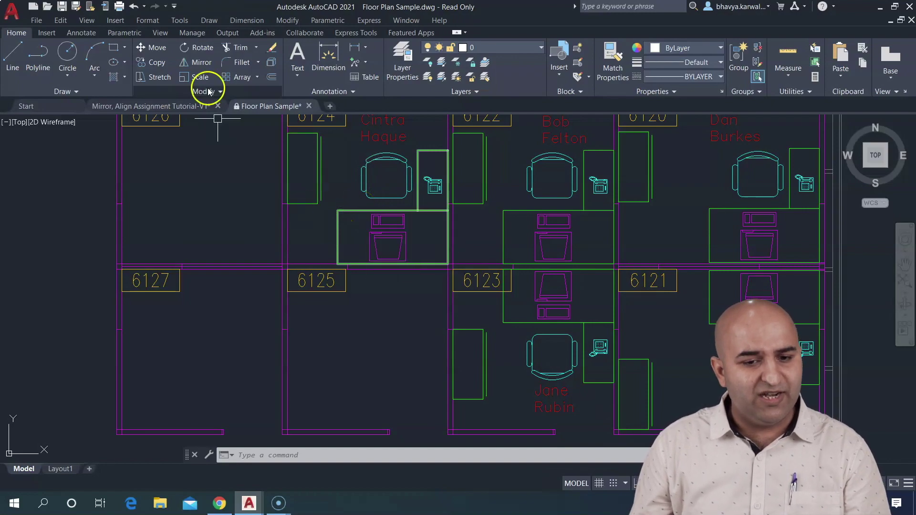
Mirror the furniture of cubicle 6124 into 6125 across a horizontal line through the middle of their shared wall, keeping the source objects
{"action": "left_click", "coordinate": [198, 66]}
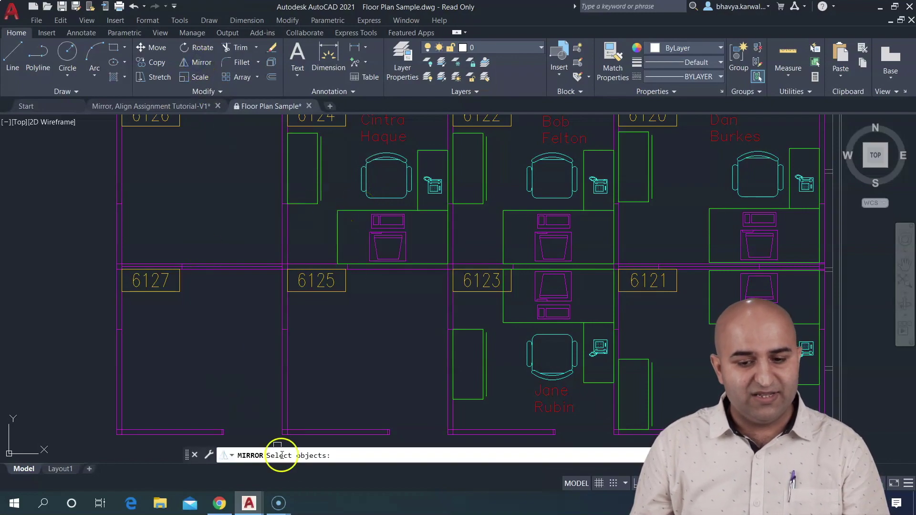
{"action": "left_click", "coordinate": [434, 233]}
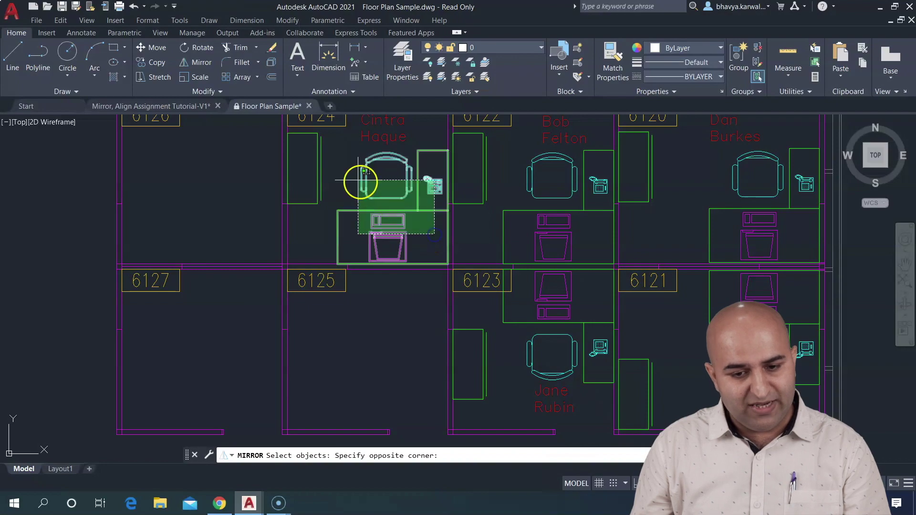
{"action": "left_click", "coordinate": [306, 161]}
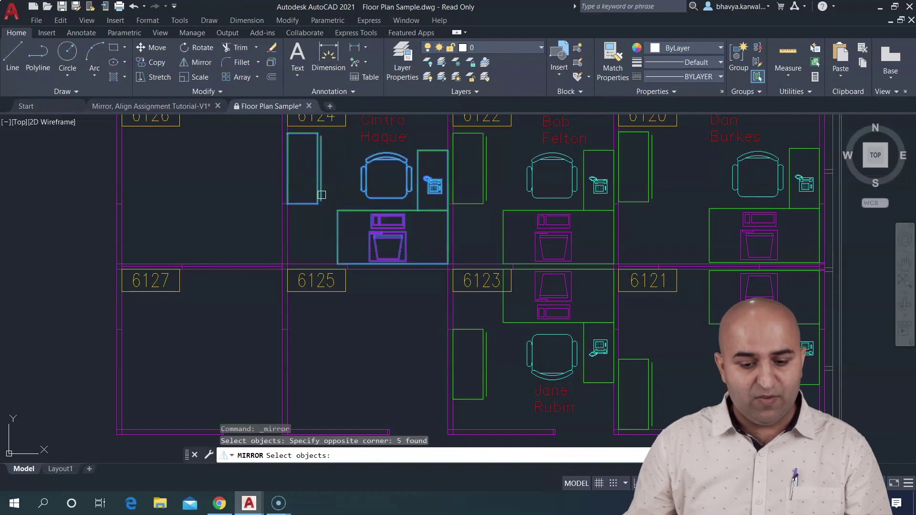
{"action": "key", "text": "Return"}
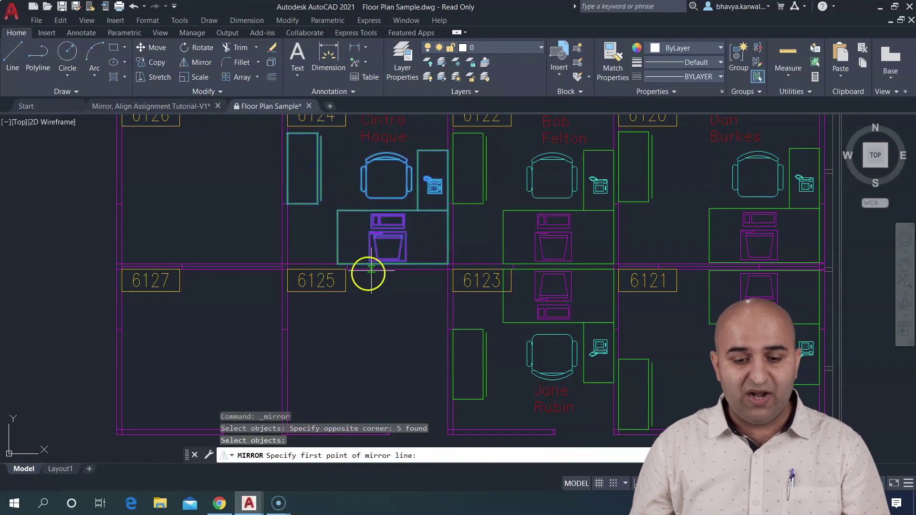
{"action": "scroll", "coordinate": [368, 274], "scroll_direction": "up", "scroll_amount": 6}
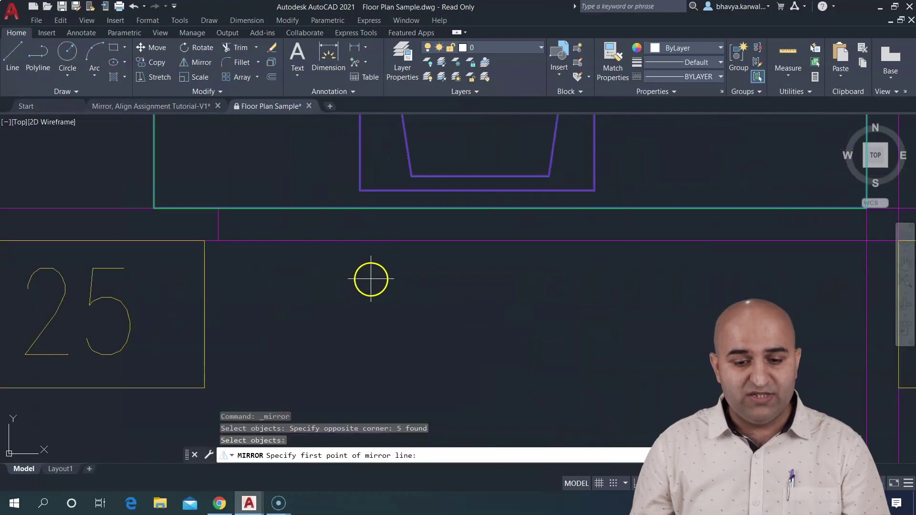
{"action": "left_click", "coordinate": [218, 224]}
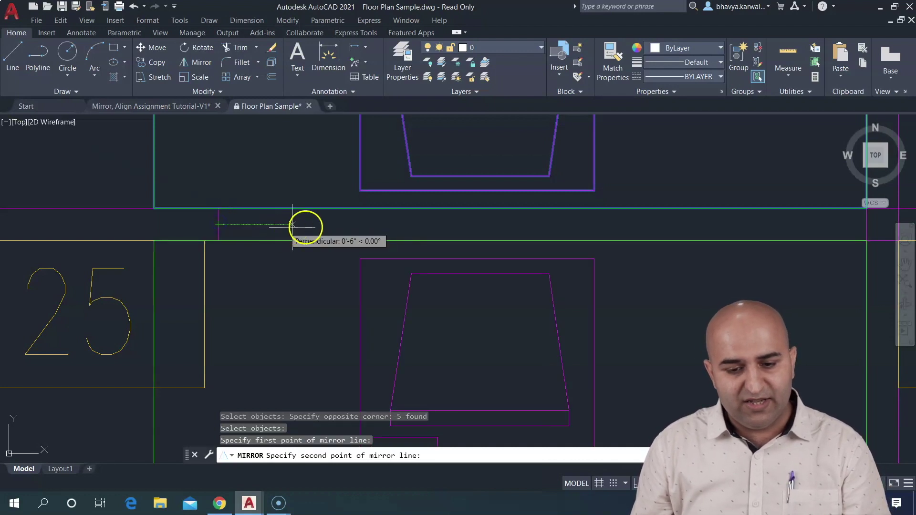
{"action": "left_click", "coordinate": [475, 224]}
{"action": "scroll", "coordinate": [415, 216], "scroll_direction": "down", "scroll_amount": 7}
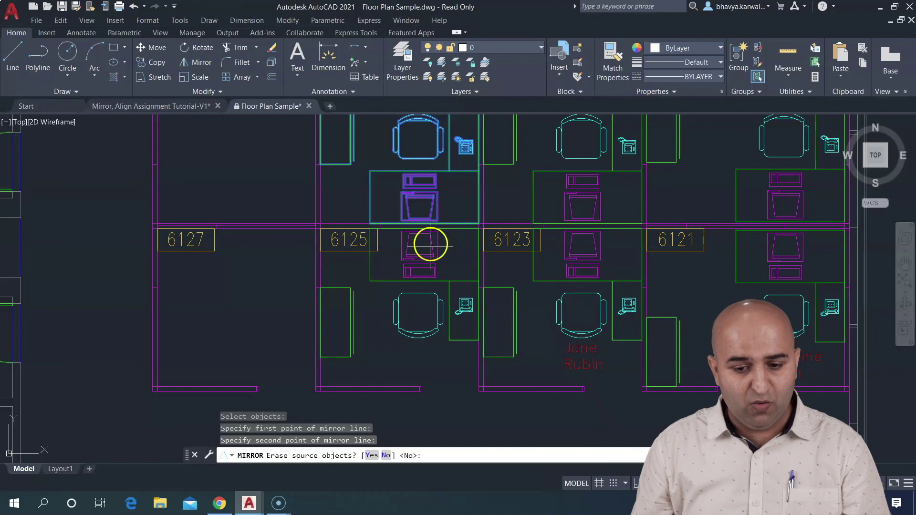
{"action": "middle_click_drag", "start_coordinate": [428, 255], "coordinate": [426, 276]}
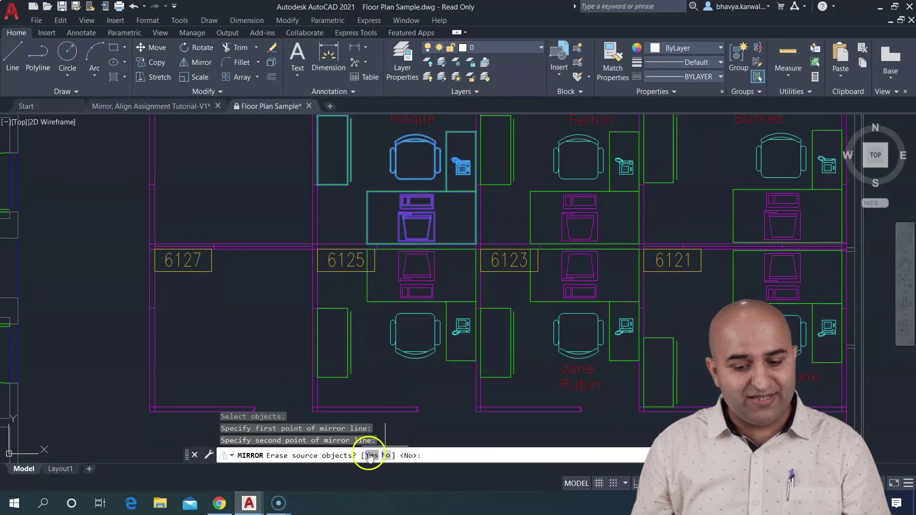
{"action": "left_click", "coordinate": [384, 455]}
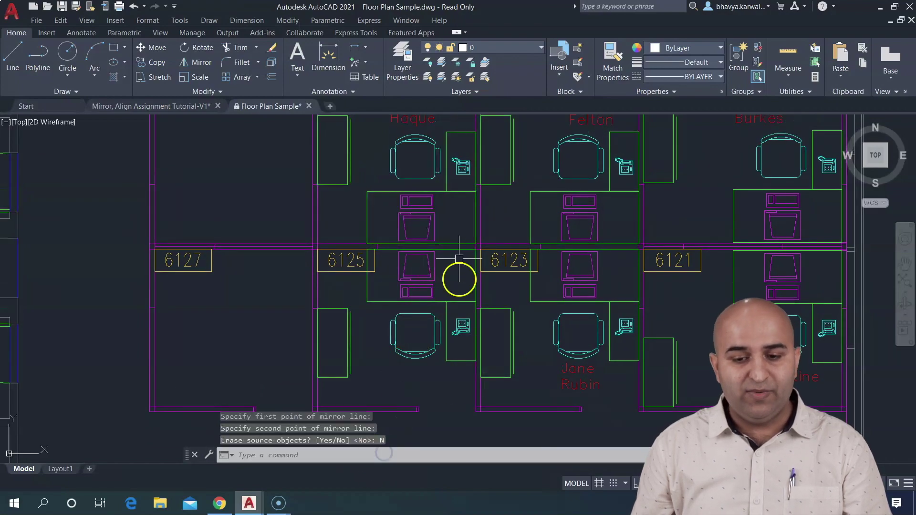
Mirror the furniture of cubicles 6124 and 6125 into 6126 and 6127 across the dividing wall's vertical centerline, with Ortho on, erasing the source objects
{"action": "scroll", "coordinate": [401, 183], "scroll_direction": "down", "scroll_amount": 2}
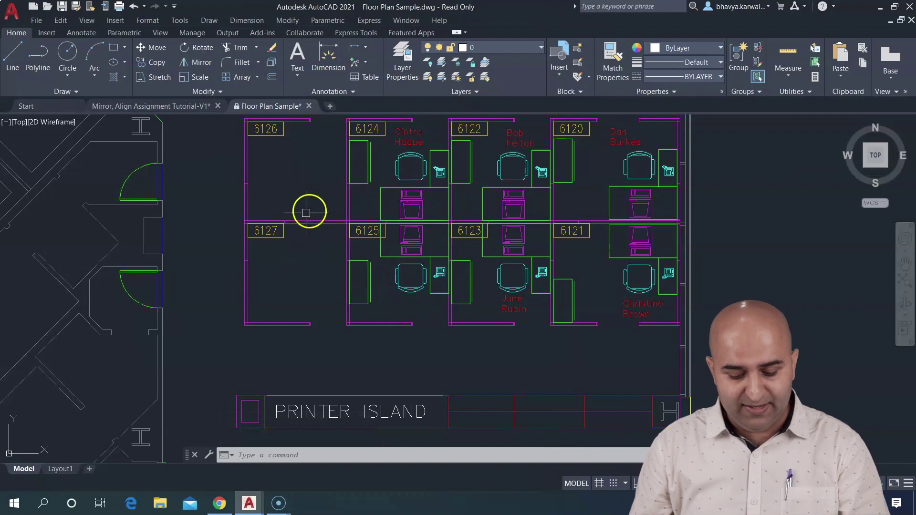
{"action": "type", "text": "M"}
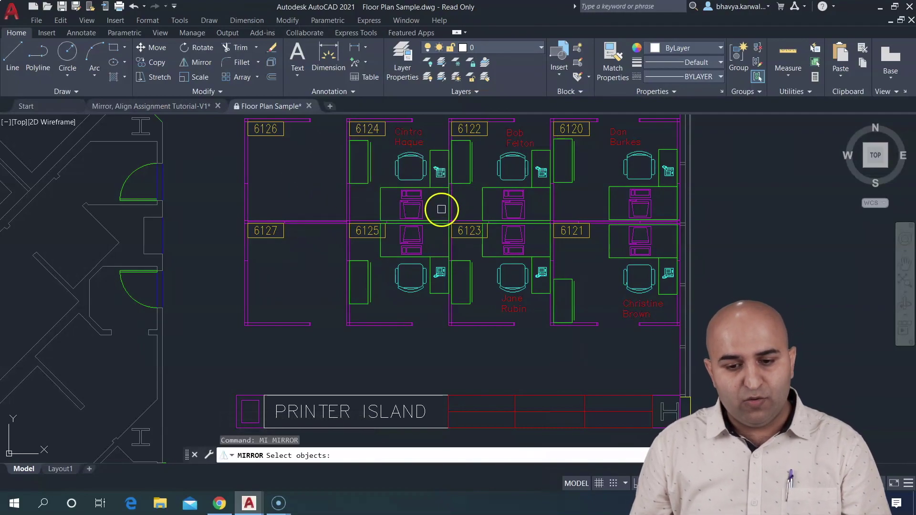
{"action": "left_click", "coordinate": [443, 209]}
{"action": "left_click", "coordinate": [361, 161]}
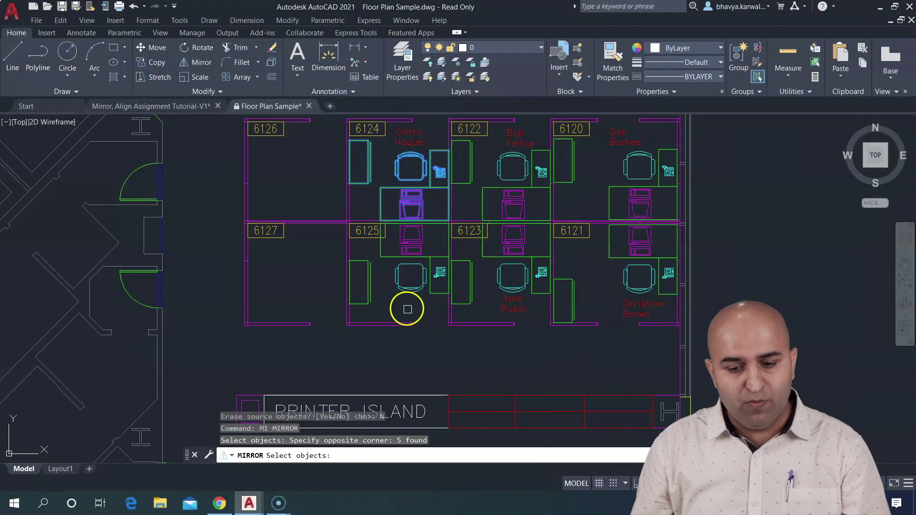
{"action": "left_click", "coordinate": [442, 312]}
{"action": "left_click", "coordinate": [359, 248]}
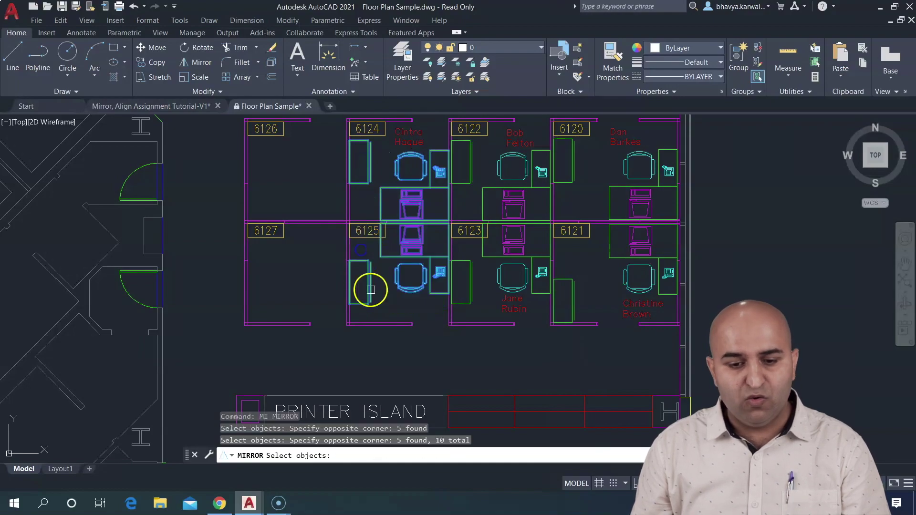
{"action": "right_click", "coordinate": [318, 248]}
{"action": "scroll", "coordinate": [328, 239], "scroll_direction": "up", "scroll_amount": 5}
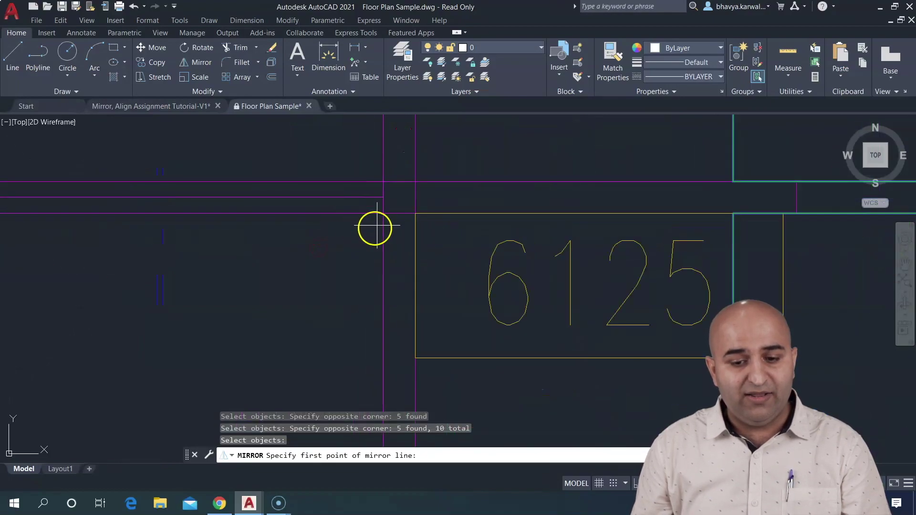
{"action": "left_click", "coordinate": [399, 213]}
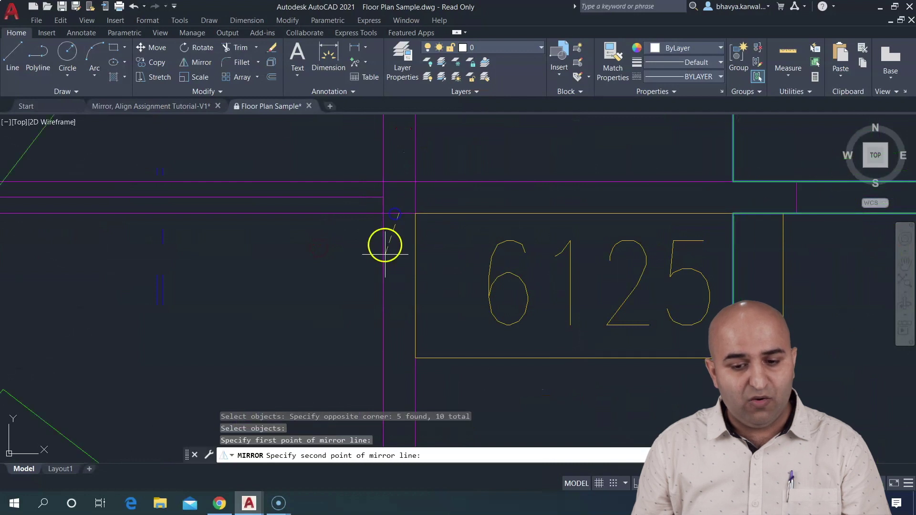
{"action": "key", "text": "F8"}
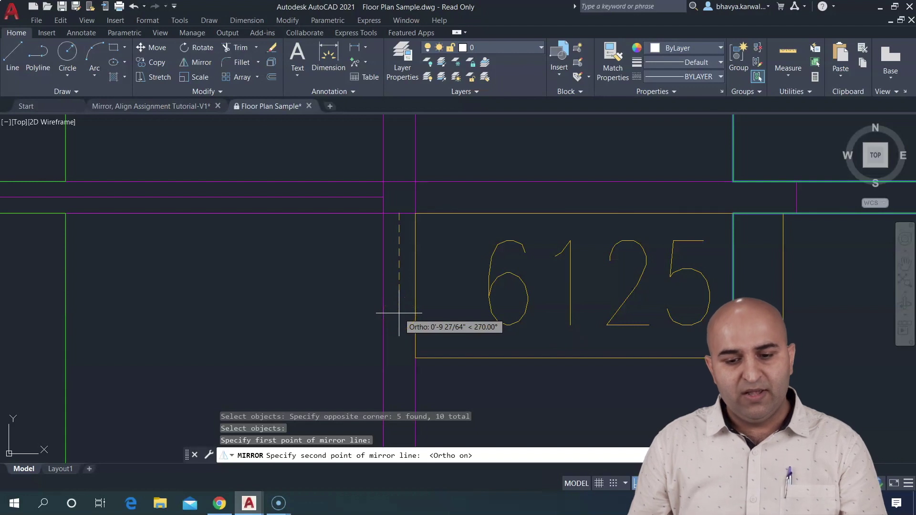
{"action": "left_click", "coordinate": [399, 314]}
{"action": "scroll", "coordinate": [396, 313], "scroll_direction": "down", "scroll_amount": 5}
{"action": "middle_click_drag", "start_coordinate": [383, 306], "coordinate": [362, 293]}
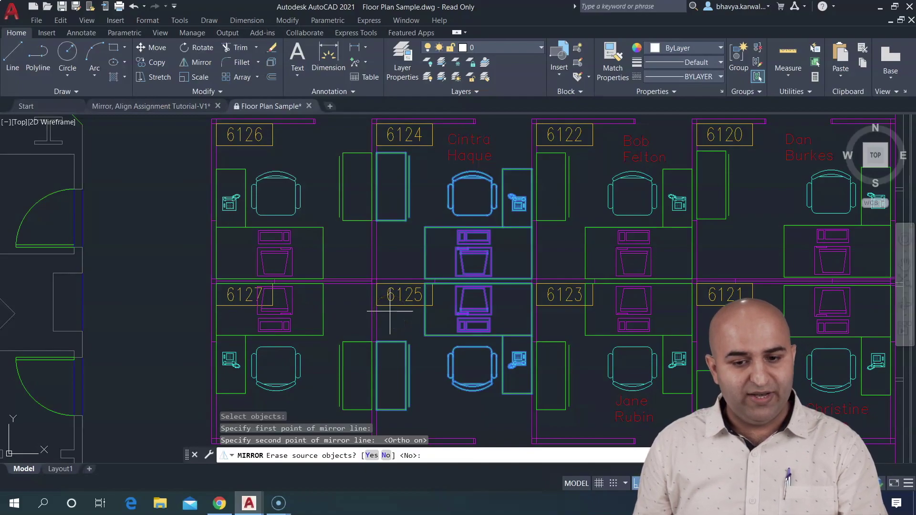
{"action": "key", "text": "Return"}
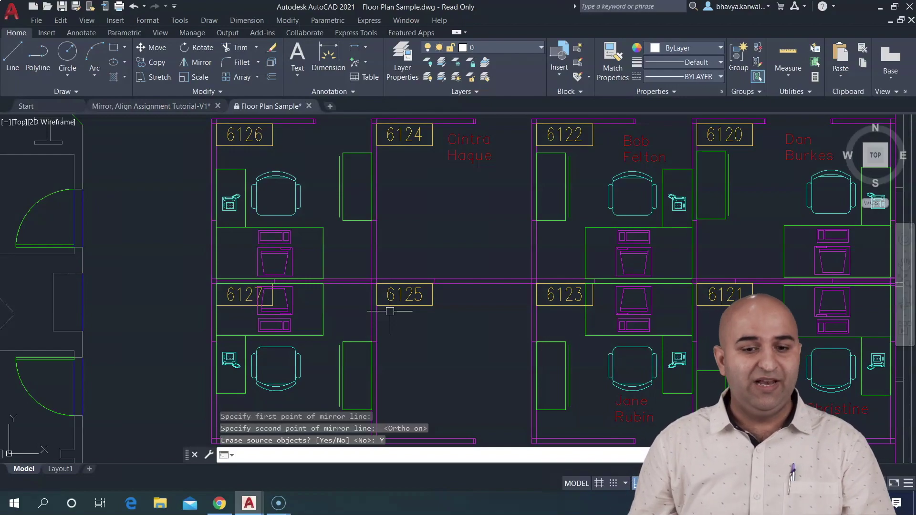
Switch to the Mirror, Align Assignment Tutorial-V1 drawing and examine the Align command's source and destination objects
{"action": "left_click", "coordinate": [143, 106]}
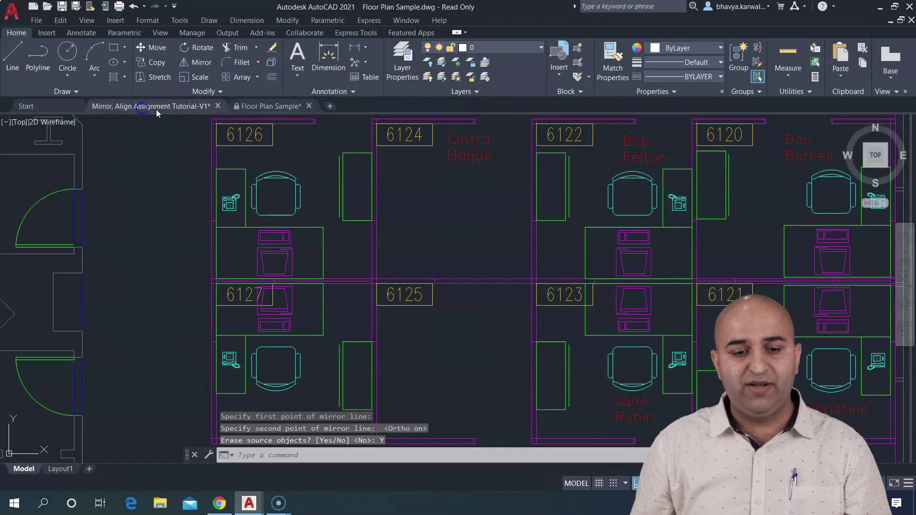
{"action": "middle_click_drag", "start_coordinate": [438, 200], "coordinate": [389, 205]}
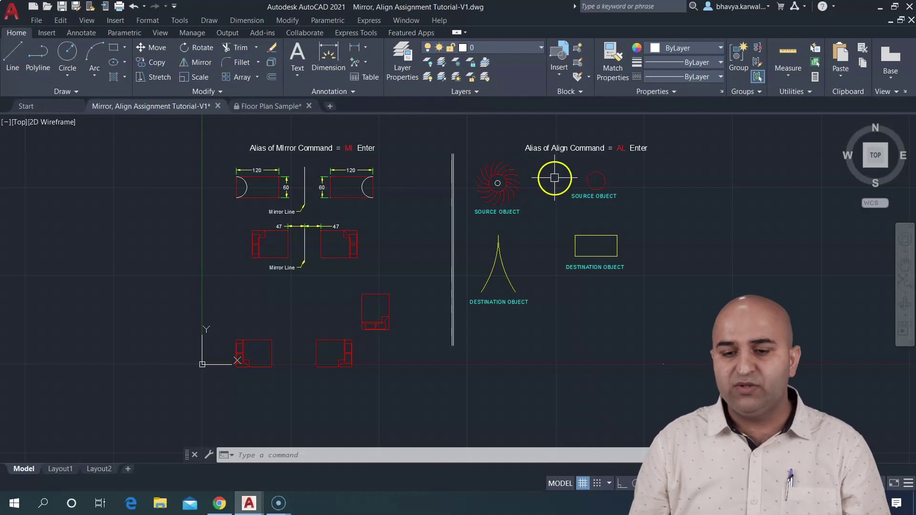
{"action": "scroll", "coordinate": [555, 177], "scroll_direction": "up", "scroll_amount": 2}
{"action": "scroll", "coordinate": [554, 177], "scroll_direction": "up", "scroll_amount": 2}
{"action": "mouse_move", "coordinate": [552, 164]}
{"action": "middle_mouse_down"}
{"action": "mouse_move", "coordinate": [462, 233]}
{"action": "mouse_move", "coordinate": [379, 211]}
{"action": "middle_mouse_up"}
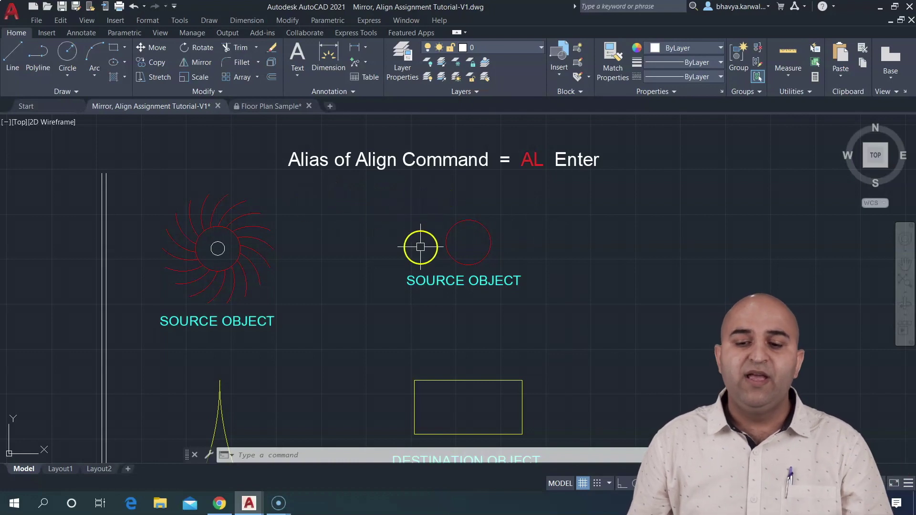
{"action": "middle_click_drag", "start_coordinate": [417, 219], "coordinate": [405, 189]}
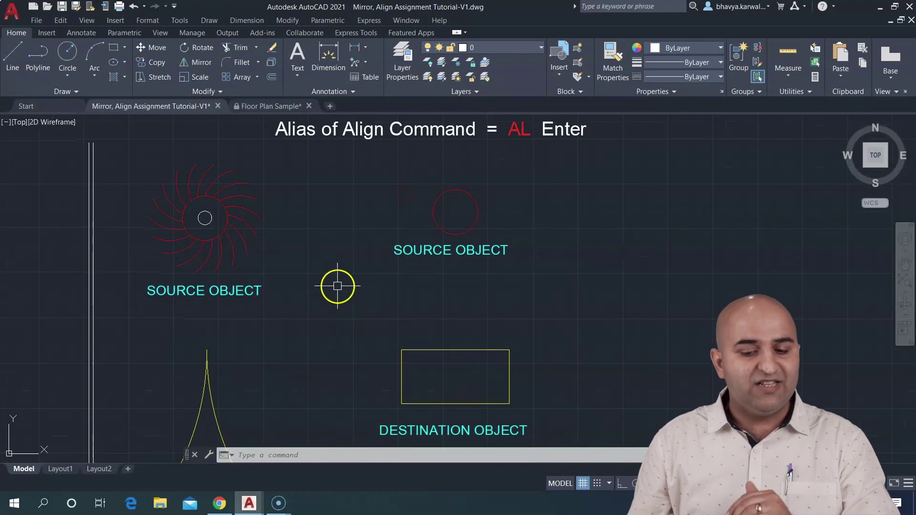
Align the curved-blade wheel with one point pair, moving its center onto the apex of the two yellow curves below it
{"action": "left_click", "coordinate": [319, 454]}
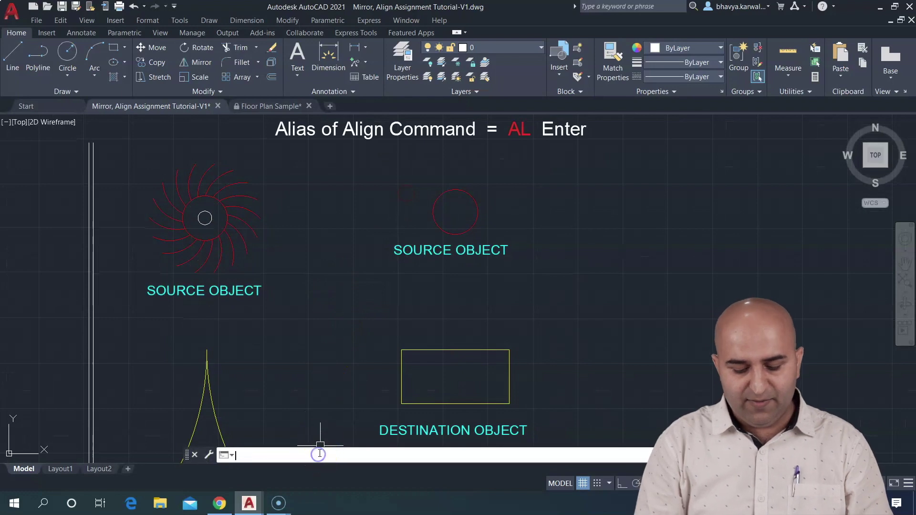
{"action": "type", "text": "AL"}
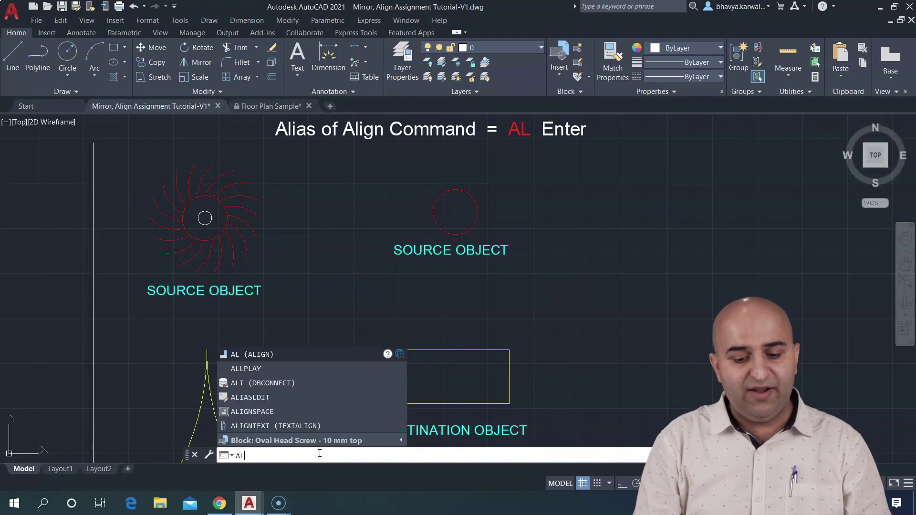
{"action": "key", "text": "Return"}
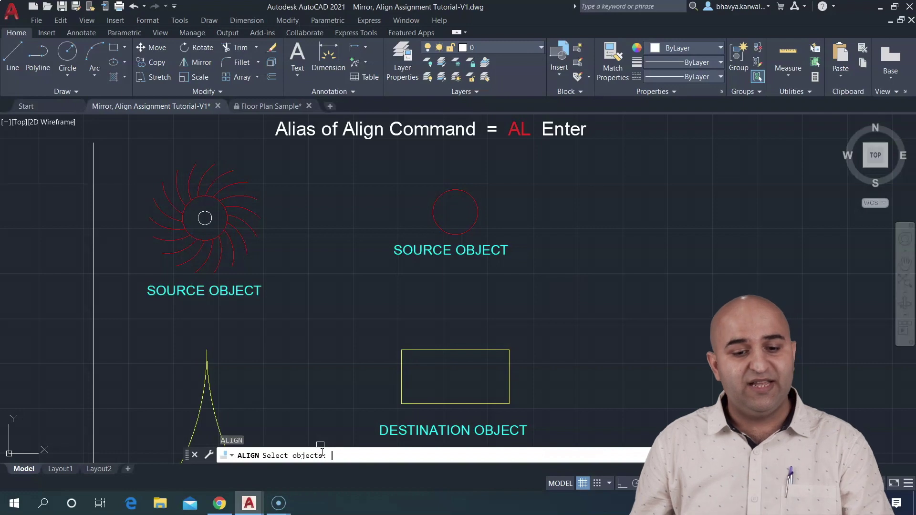
{"action": "left_click", "coordinate": [125, 152]}
{"action": "left_click", "coordinate": [302, 280]}
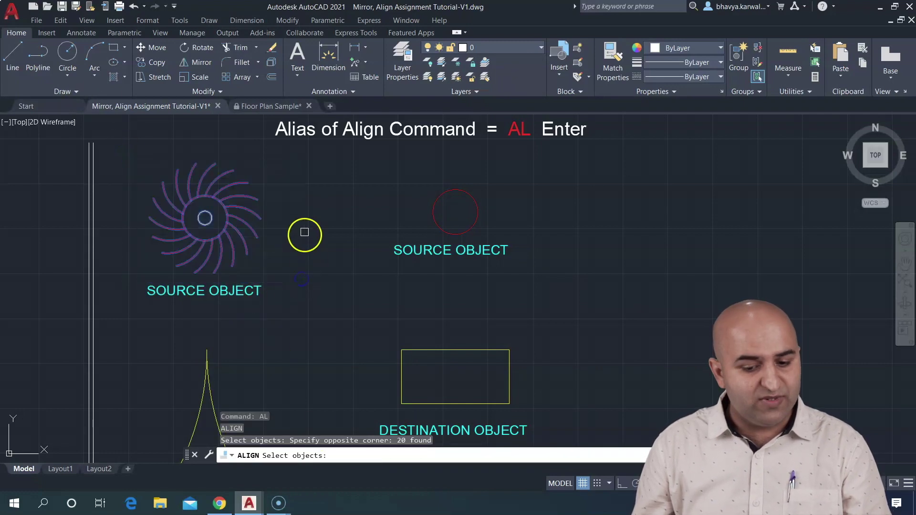
{"action": "key", "text": "Return"}
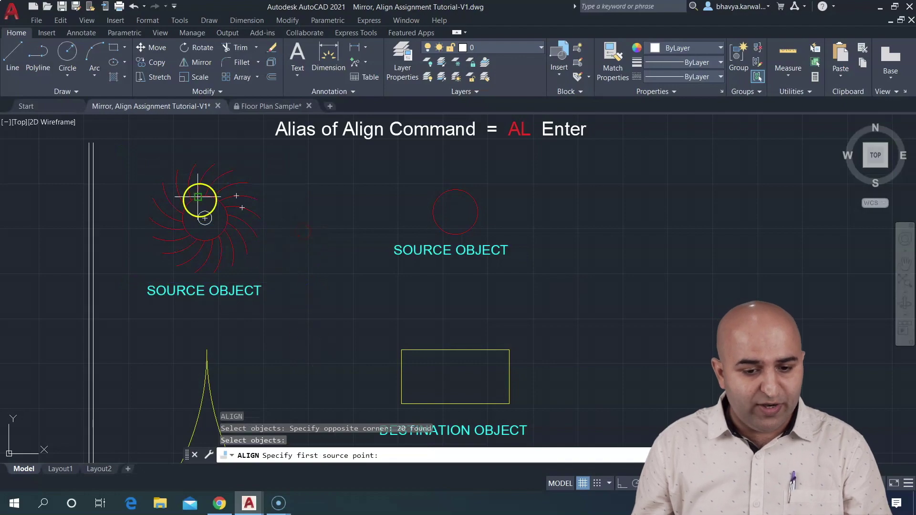
{"action": "left_click", "coordinate": [204, 218]}
{"action": "middle_click_drag", "start_coordinate": [225, 293], "coordinate": [252, 194]}
{"action": "left_click", "coordinate": [233, 252]}
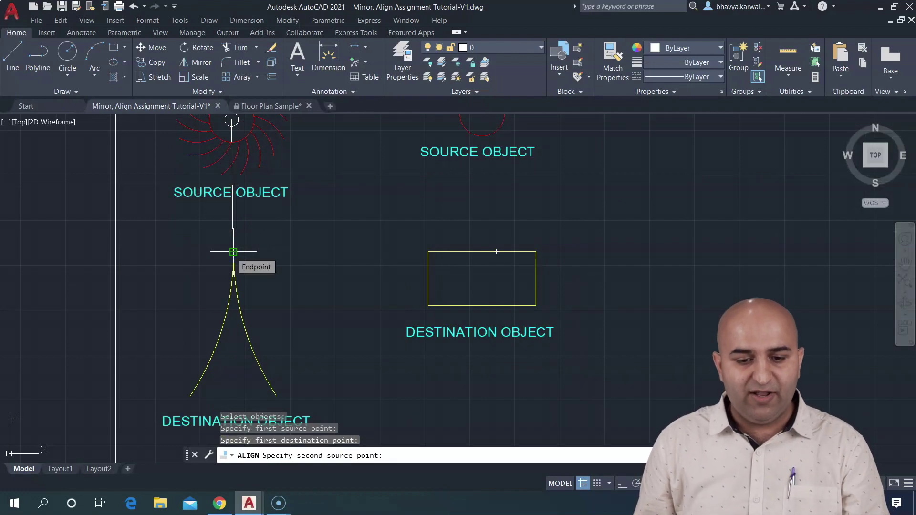
{"action": "key", "text": "Return"}
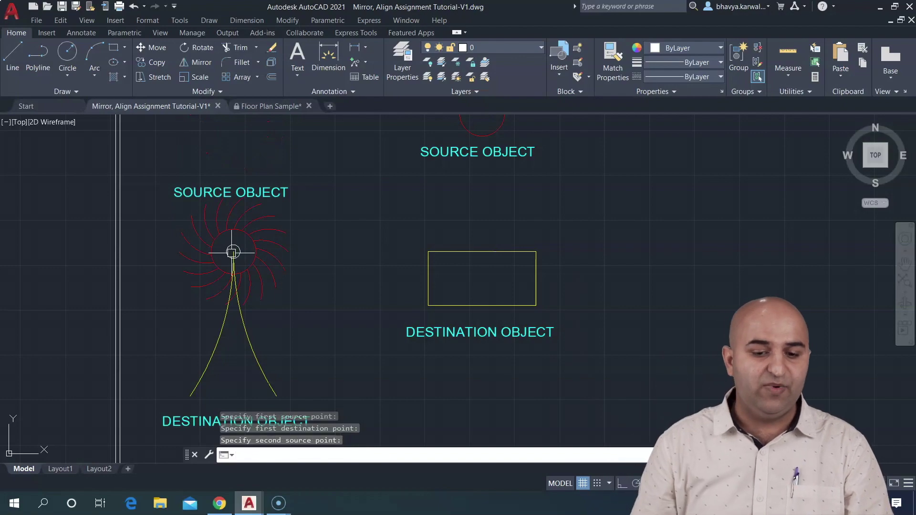
Align the red circle's left and right quadrants to the rectangle's upper corners with scaling set to Yes, and undo the alignment
{"action": "scroll", "coordinate": [302, 237], "scroll_direction": "down", "scroll_amount": 2}
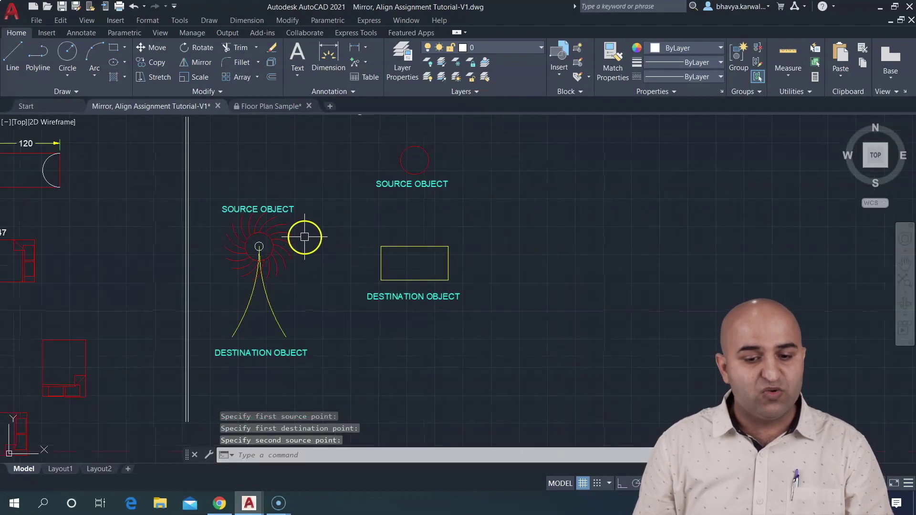
{"action": "middle_click_drag", "start_coordinate": [305, 237], "coordinate": [290, 260]}
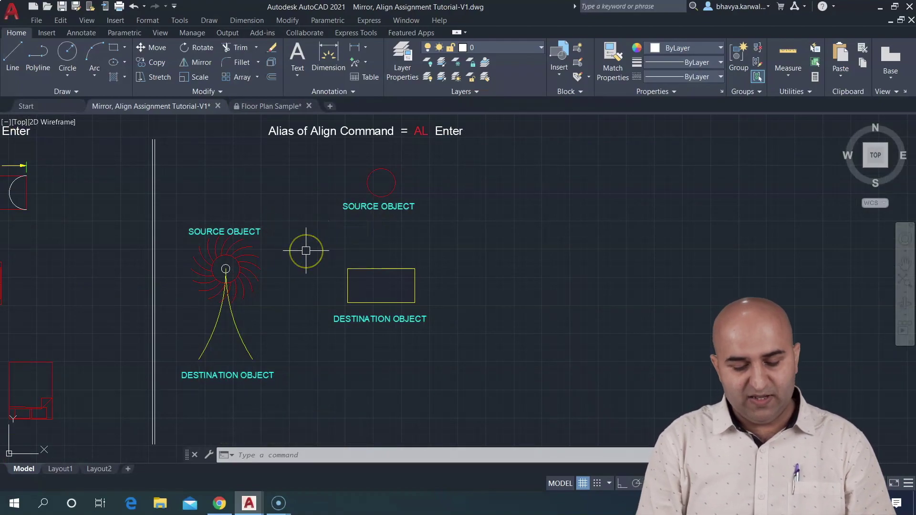
{"action": "type", "text": "al"}
{"action": "key", "text": "Return"}
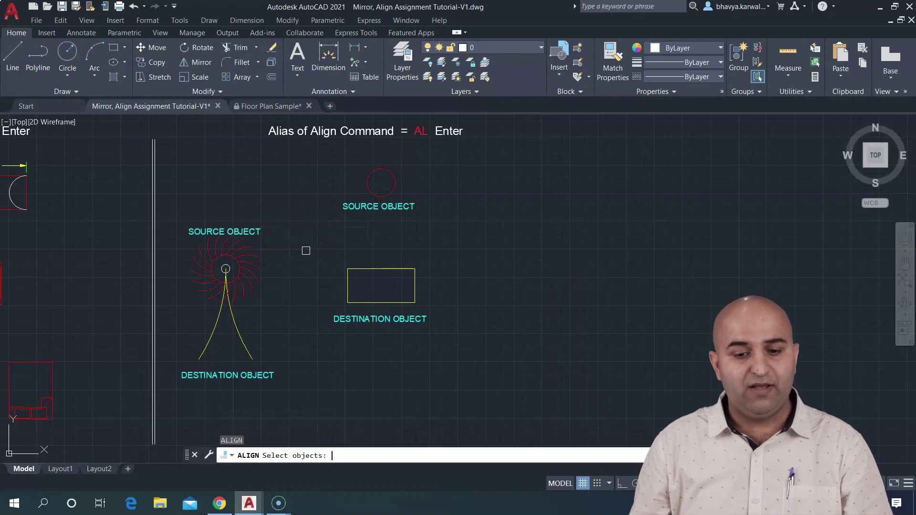
{"action": "left_click", "coordinate": [391, 181]}
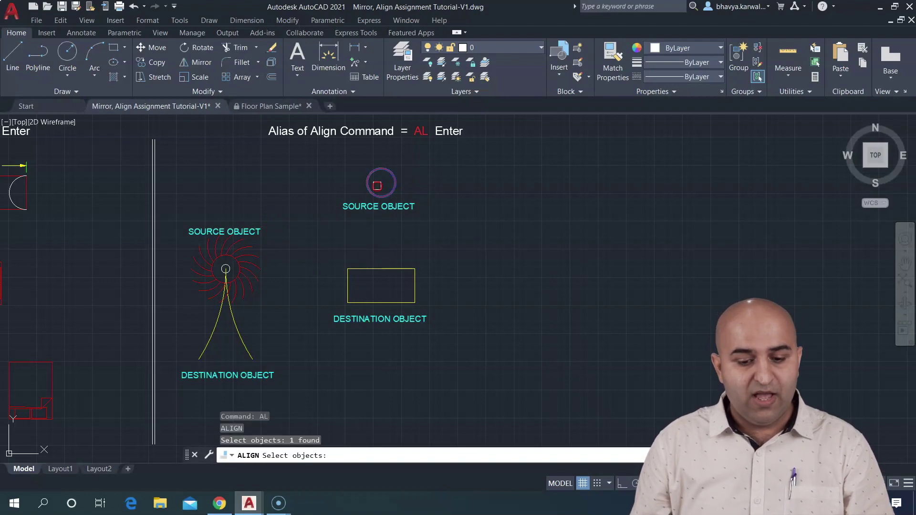
{"action": "key", "text": "Return"}
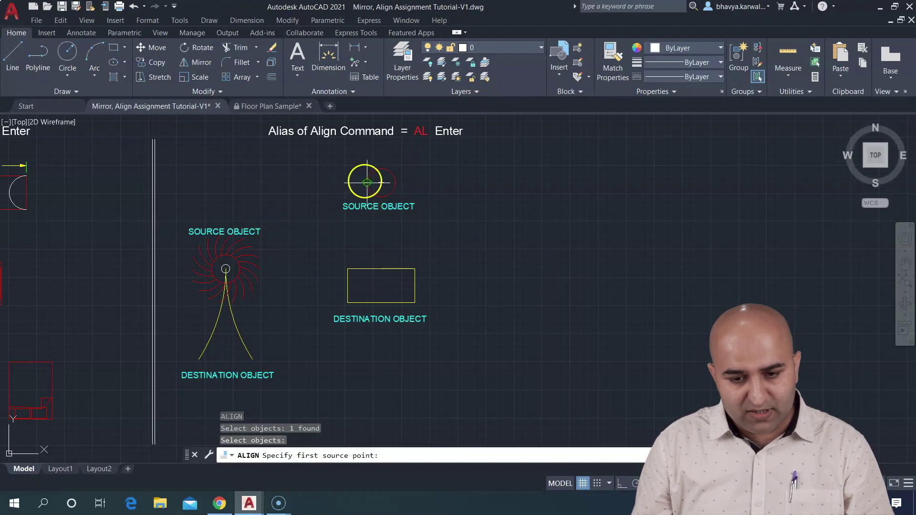
{"action": "left_click", "coordinate": [367, 182]}
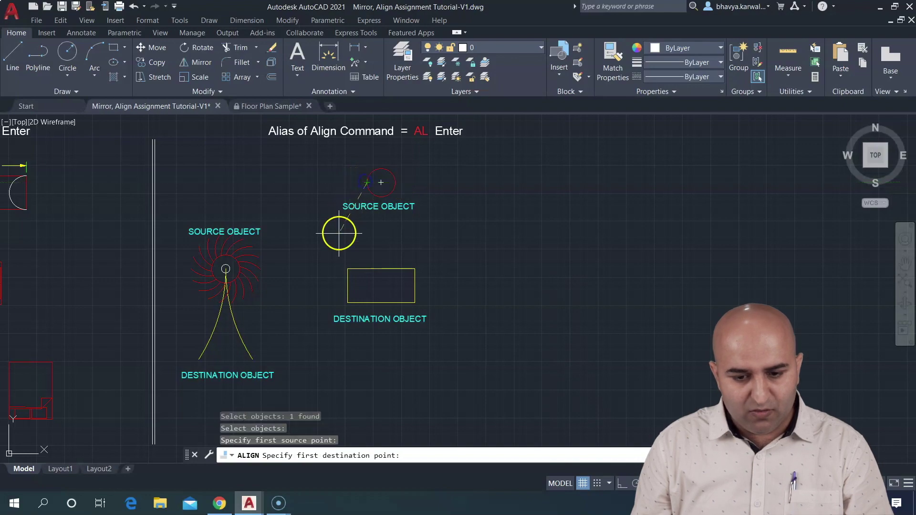
{"action": "left_click", "coordinate": [347, 269]}
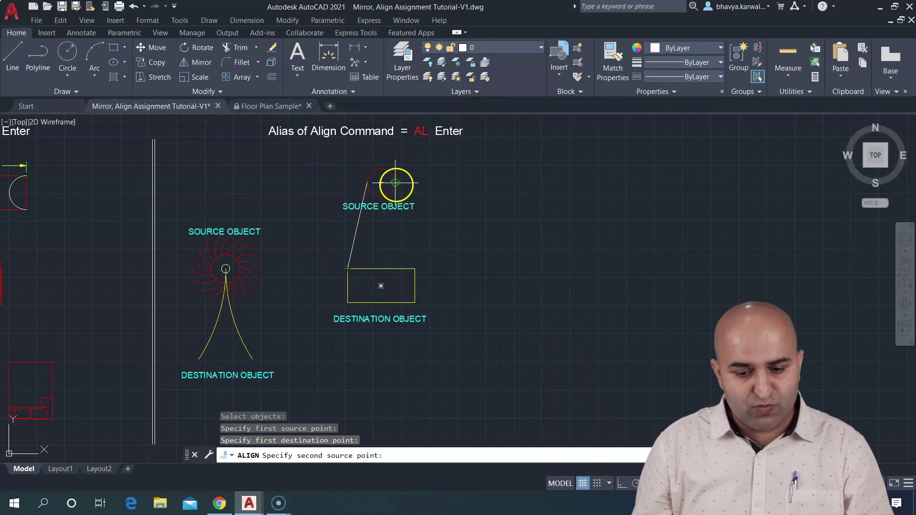
{"action": "left_click", "coordinate": [396, 182]}
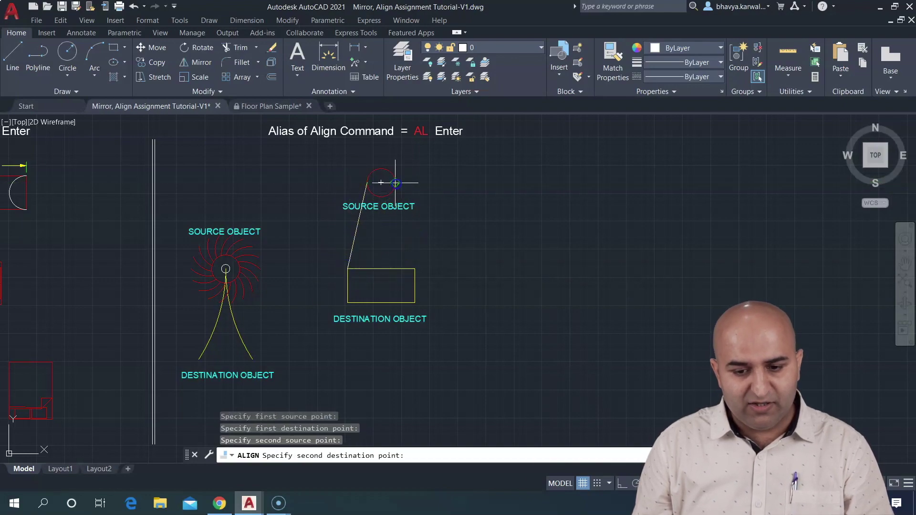
{"action": "left_click", "coordinate": [413, 269]}
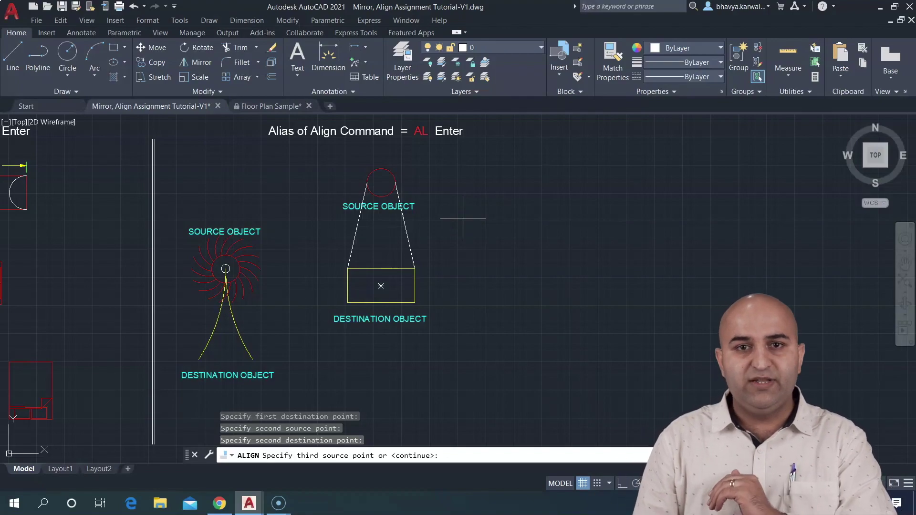
{"action": "key", "text": "Return"}
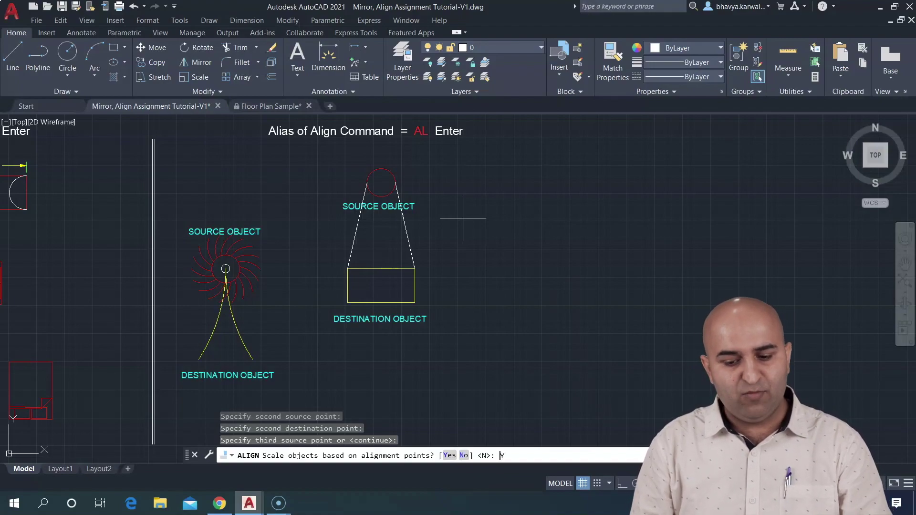
{"action": "key", "text": "Return"}
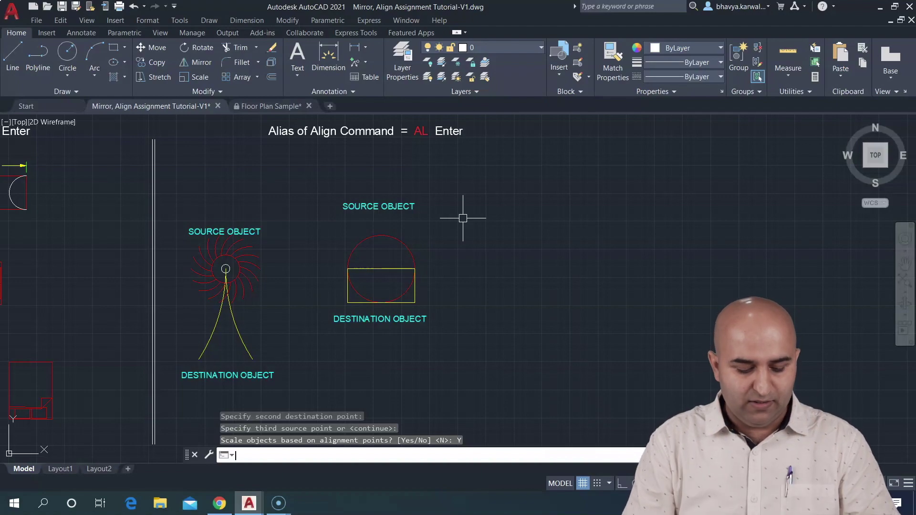
{"action": "key", "text": "ctrl+z"}
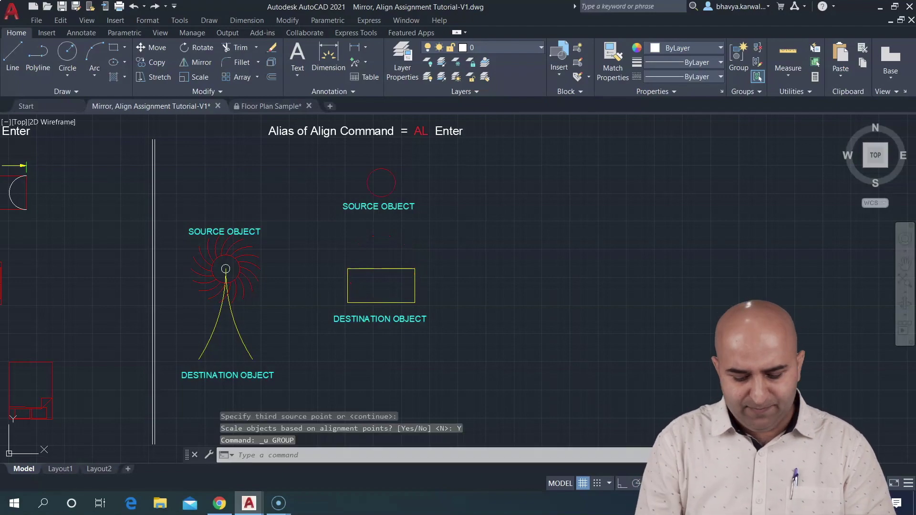
Align the red circle's left and right quadrants to the rectangle's upper left and upper right corners, with scaling set to No
{"action": "type", "text": "al"}
{"action": "key", "text": "Return"}
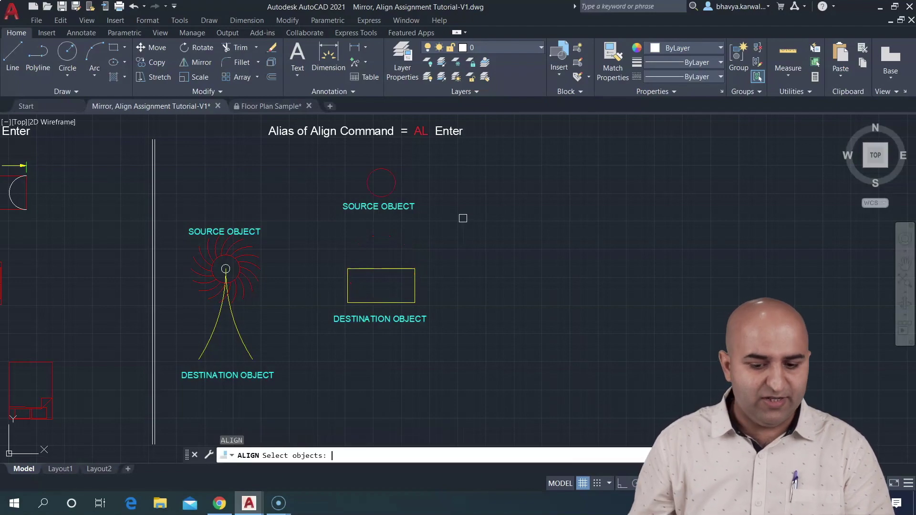
{"action": "left_click", "coordinate": [380, 170]}
{"action": "key", "text": "Return"}
{"action": "left_click", "coordinate": [367, 183]}
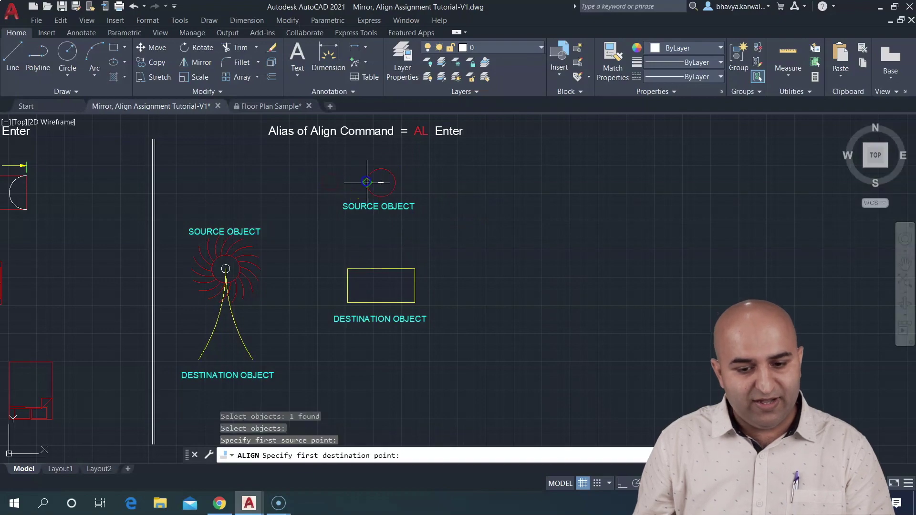
{"action": "left_click", "coordinate": [347, 269]}
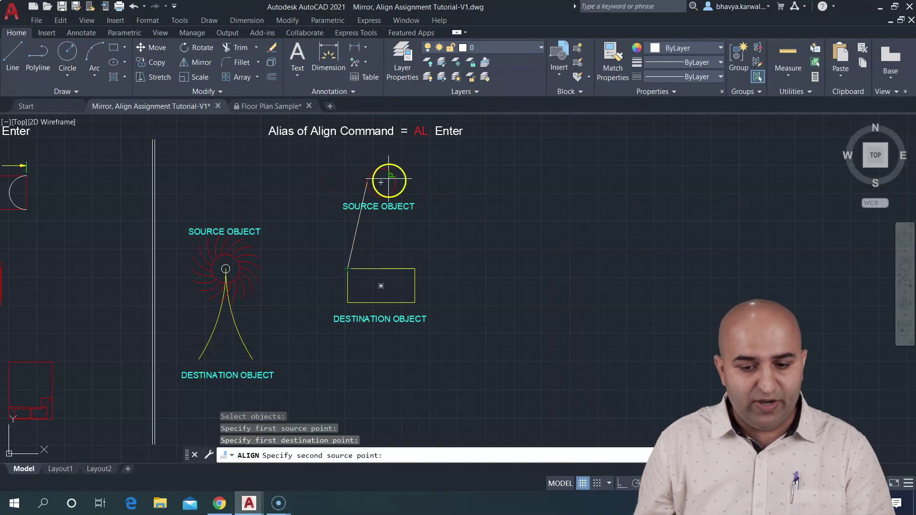
{"action": "left_click", "coordinate": [395, 183]}
{"action": "left_click", "coordinate": [415, 269]}
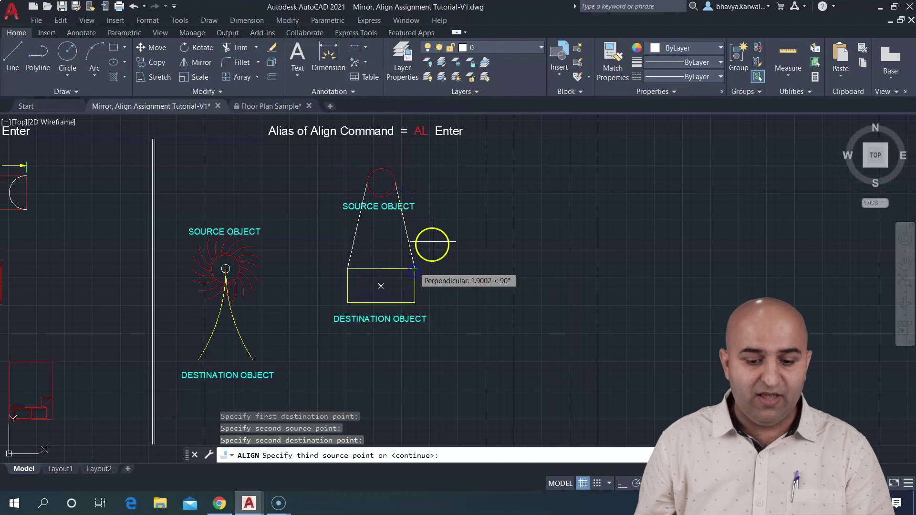
{"action": "key", "text": "Return"}
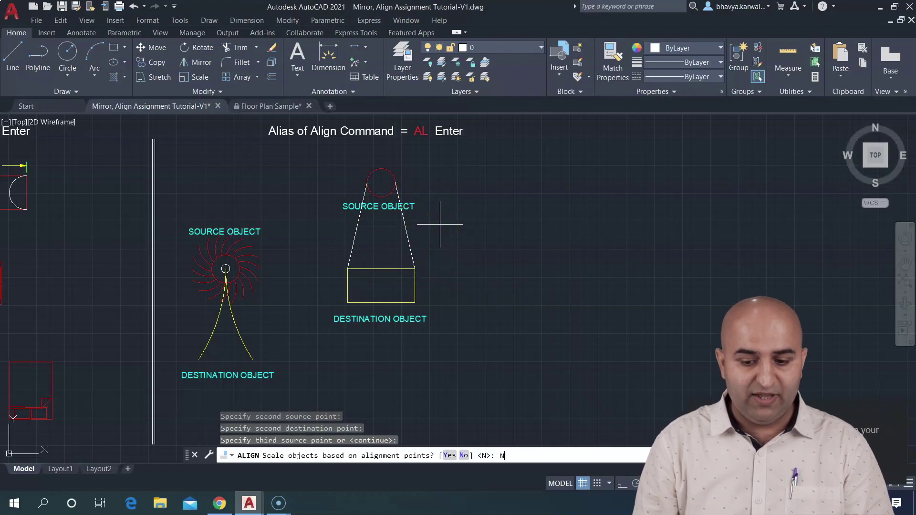
{"action": "type", "text": "N"}
{"action": "key", "text": "Return"}
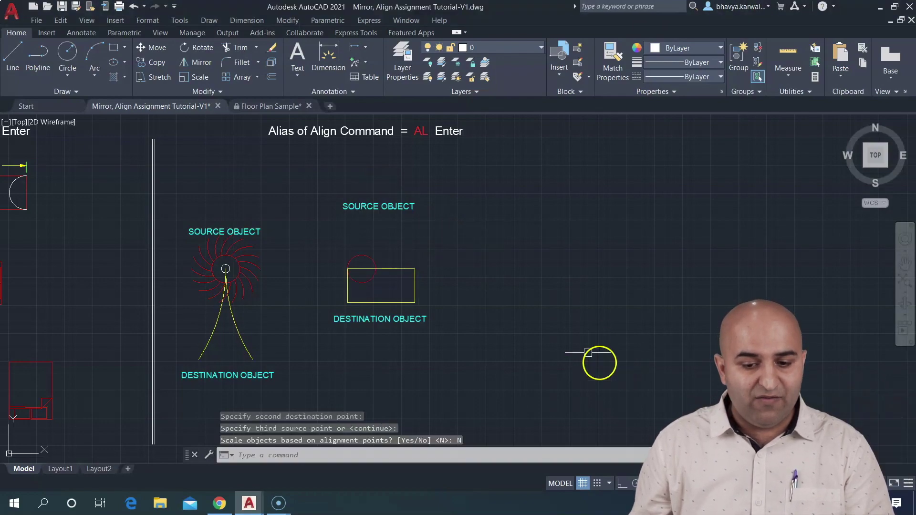
{"action": "scroll", "coordinate": [370, 278], "scroll_direction": "up", "scroll_amount": 4}
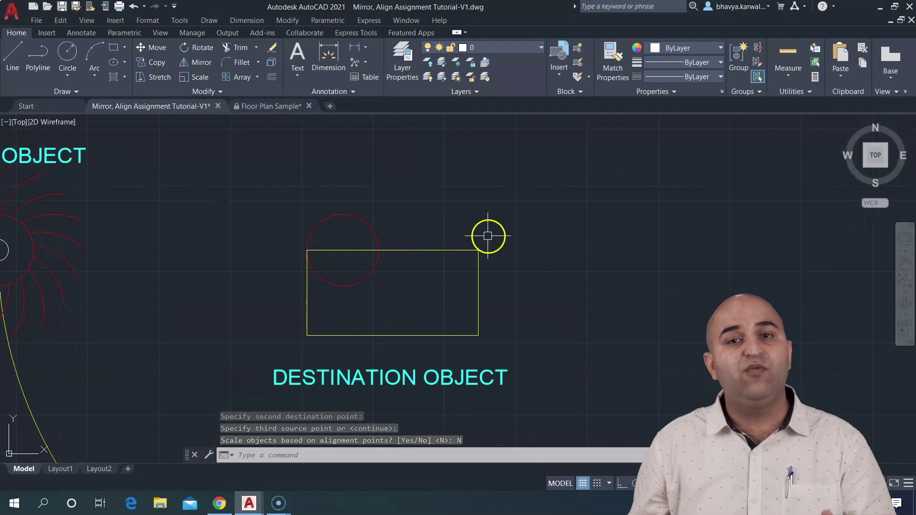
{"action": "scroll", "coordinate": [478, 237], "scroll_direction": "down", "scroll_amount": 5}
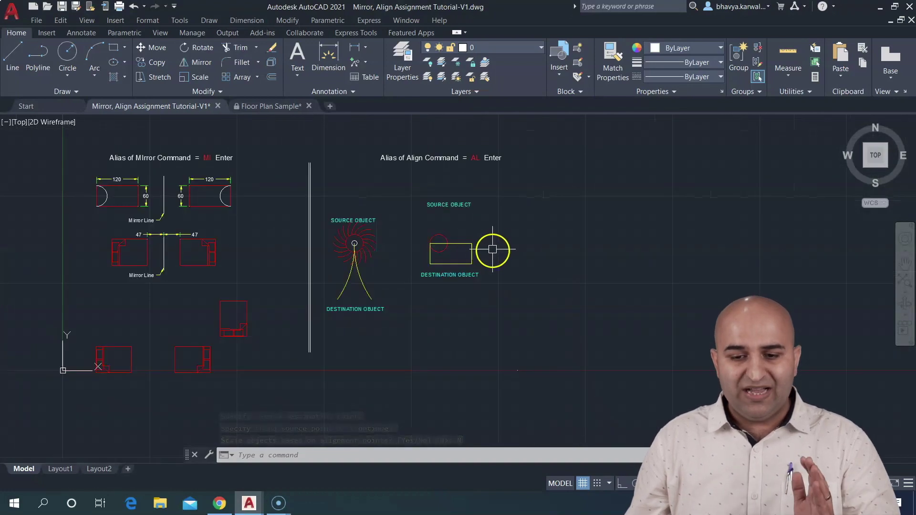
{"action": "mouse_move", "coordinate": [466, 231]}
{"action": "middle_mouse_down"}
{"action": "mouse_move", "coordinate": [543, 227]}
{"action": "mouse_move", "coordinate": [507, 241]}
{"action": "mouse_move", "coordinate": [531, 258]}
{"action": "middle_mouse_up"}
{"action": "scroll", "coordinate": [544, 226], "scroll_direction": "up", "scroll_amount": 2}
{"action": "scroll", "coordinate": [528, 257], "scroll_direction": "down", "scroll_amount": 2}
Switch to the Floor Plan Sample drawing, select the cabinet in cubicle 6126 and examine the mirrored furniture around it
{"action": "left_click", "coordinate": [279, 106]}
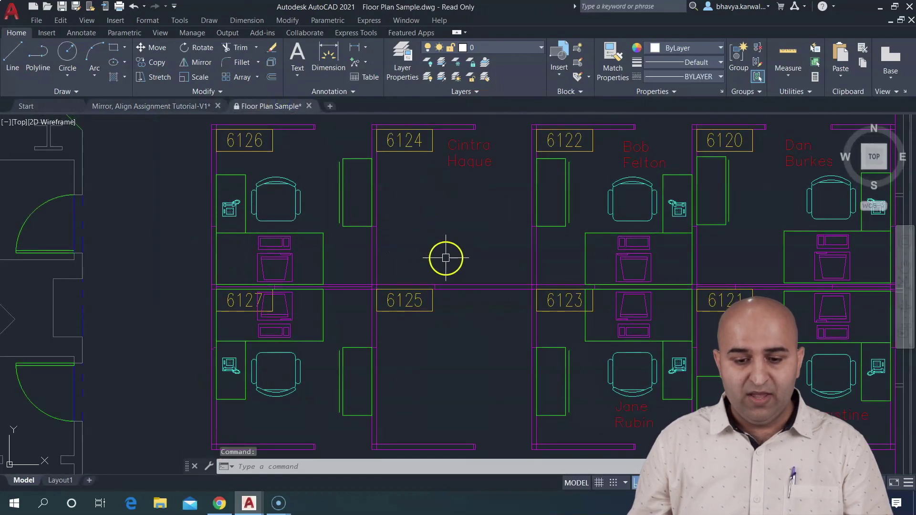
{"action": "scroll", "coordinate": [330, 169], "scroll_direction": "up", "scroll_amount": 2}
{"action": "left_click", "coordinate": [357, 204]}
{"action": "left_click", "coordinate": [307, 180]}
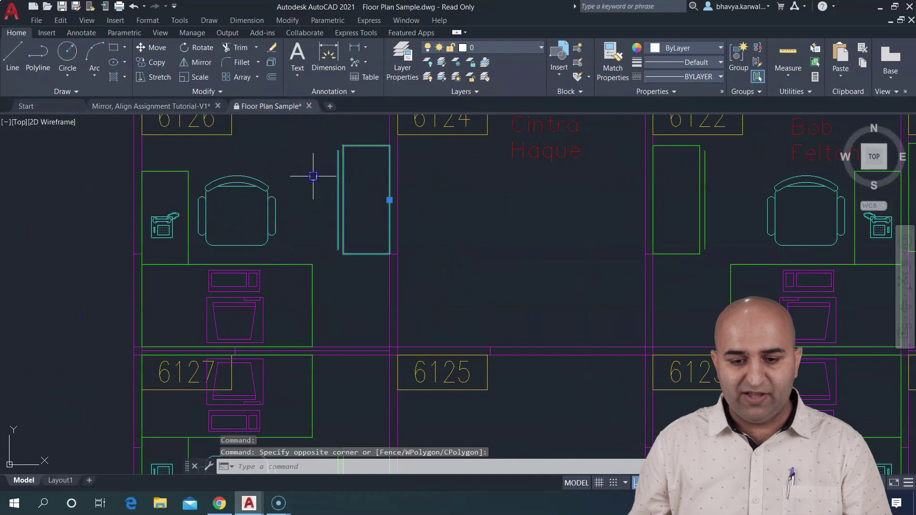
{"action": "scroll", "coordinate": [429, 219], "scroll_direction": "down", "scroll_amount": 2}
{"action": "middle_click_drag", "start_coordinate": [429, 219], "coordinate": [369, 239]}
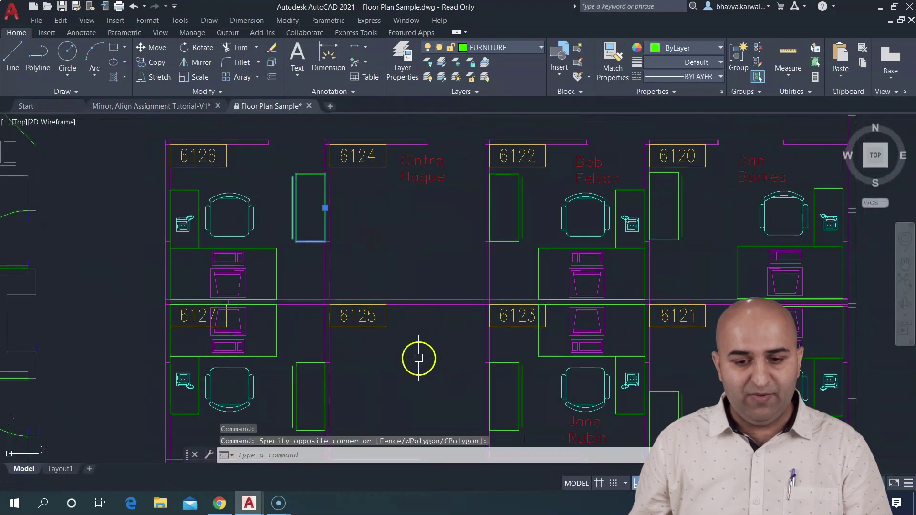
{"action": "middle_click_drag", "start_coordinate": [417, 358], "coordinate": [411, 302]}
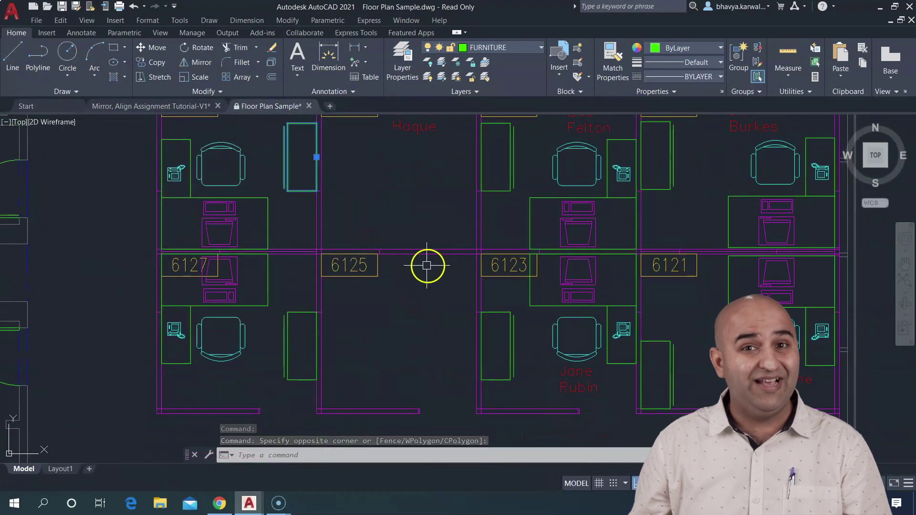
Start aligning the cabinet in cubicle 6126, matching its upper right corner to the wall division beside the 6125 label
{"action": "key", "text": "Escape"}
{"action": "key", "text": "Escape"}
{"action": "type", "text": "al"}
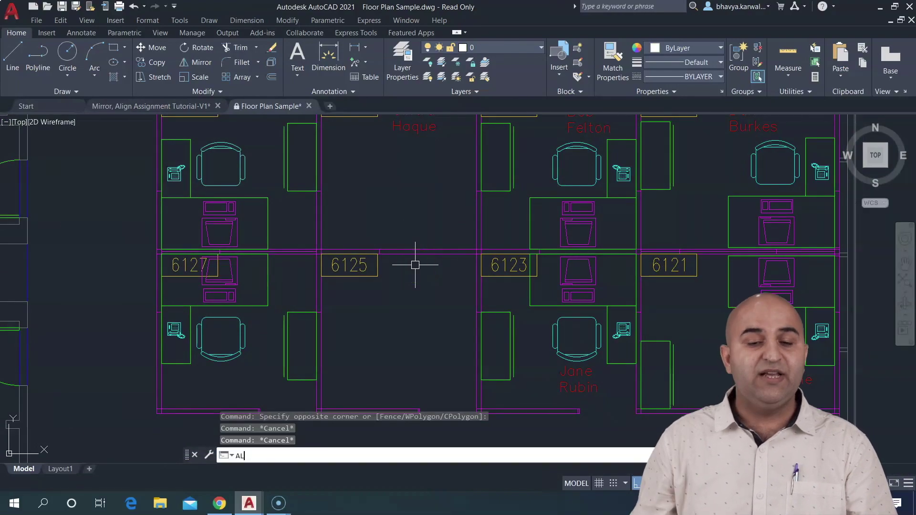
{"action": "key", "text": "Return"}
{"action": "left_click", "coordinate": [301, 157]}
{"action": "left_click", "coordinate": [266, 141]}
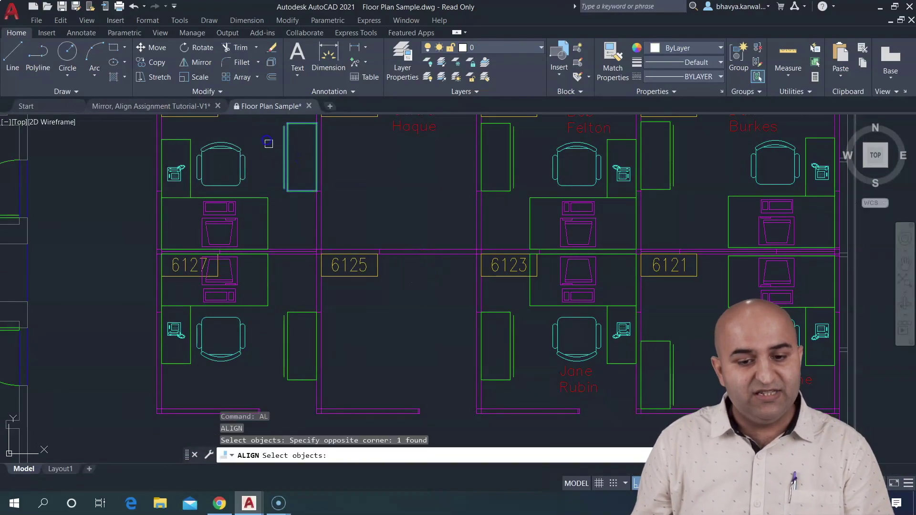
{"action": "key", "text": "Return"}
{"action": "left_click", "coordinate": [317, 123]}
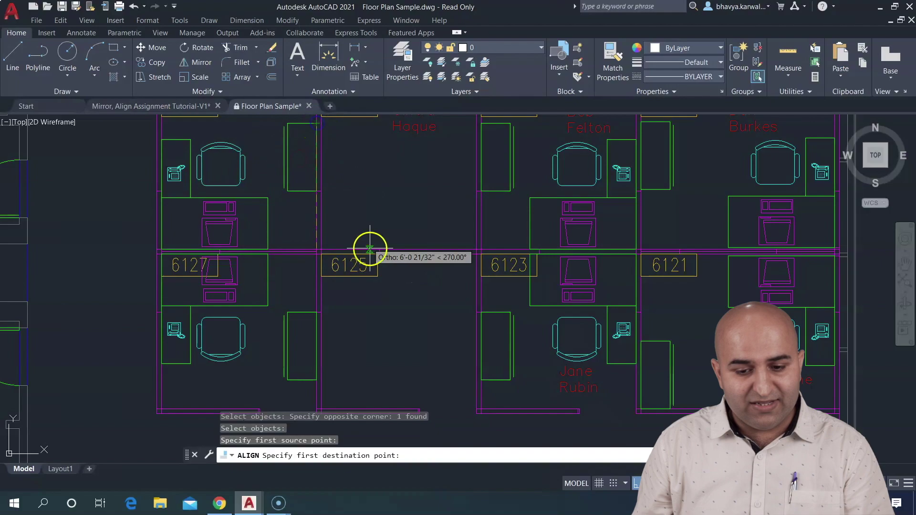
{"action": "scroll", "coordinate": [370, 249], "scroll_direction": "up", "scroll_amount": 5}
{"action": "left_click", "coordinate": [416, 240]}
{"action": "scroll", "coordinate": [499, 275], "scroll_direction": "down", "scroll_amount": 5}
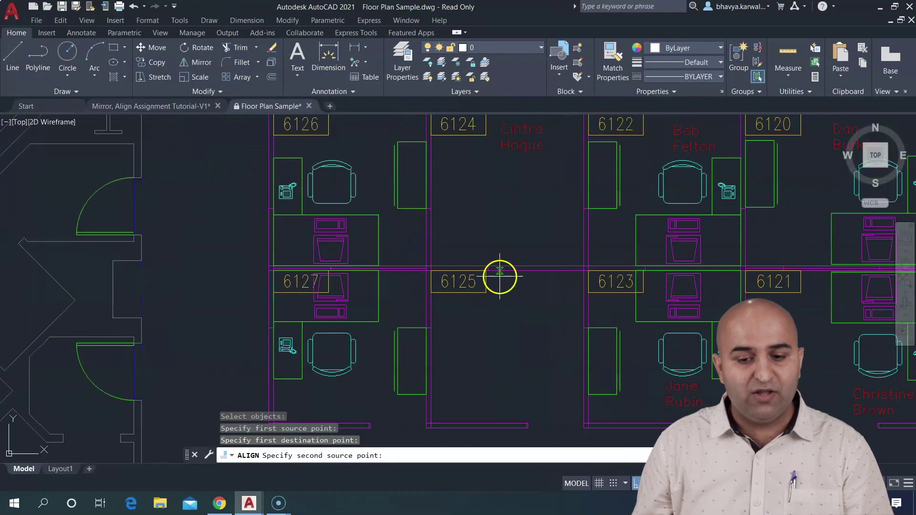
Match the cabinet's lower right corner to the upper right inner corner of cubicle 6125, and complete the alignment with scaling set to Yes
{"action": "scroll", "coordinate": [444, 210], "scroll_direction": "up", "scroll_amount": 5}
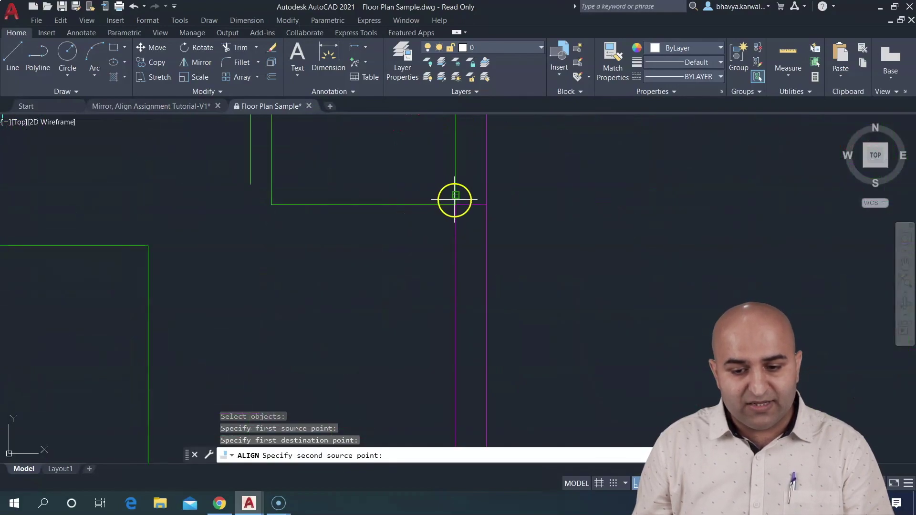
{"action": "left_click", "coordinate": [444, 210]}
{"action": "scroll", "coordinate": [477, 238], "scroll_direction": "down", "scroll_amount": 5}
{"action": "middle_click_drag", "start_coordinate": [497, 264], "coordinate": [379, 254]}
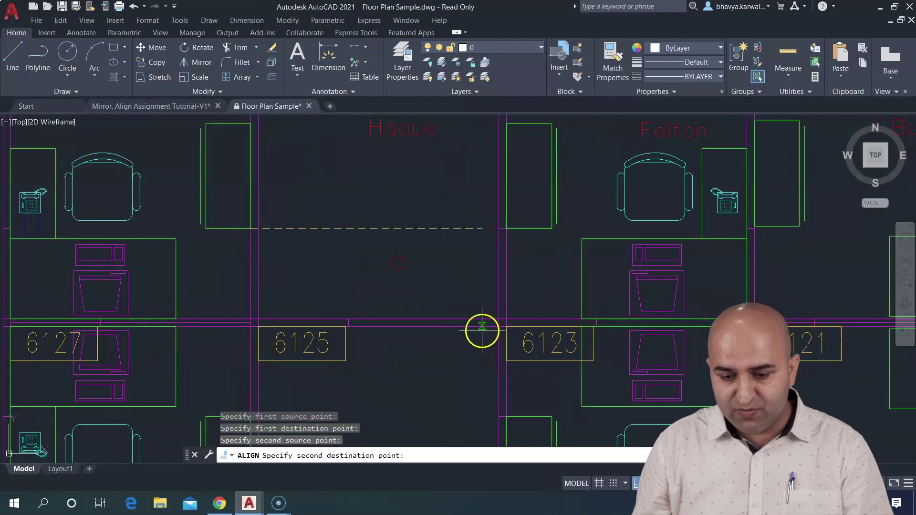
{"action": "scroll", "coordinate": [525, 315], "scroll_direction": "up", "scroll_amount": 4}
{"action": "left_click", "coordinate": [515, 317]}
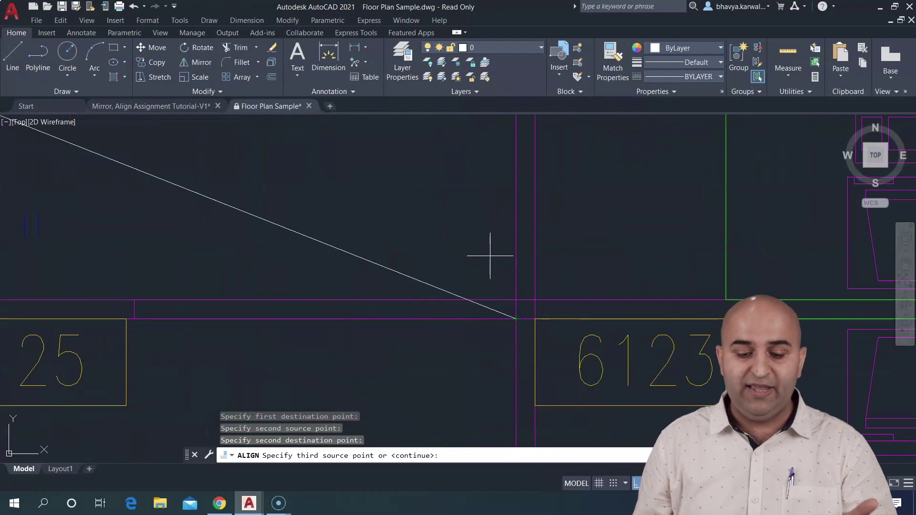
{"action": "key", "text": "Return"}
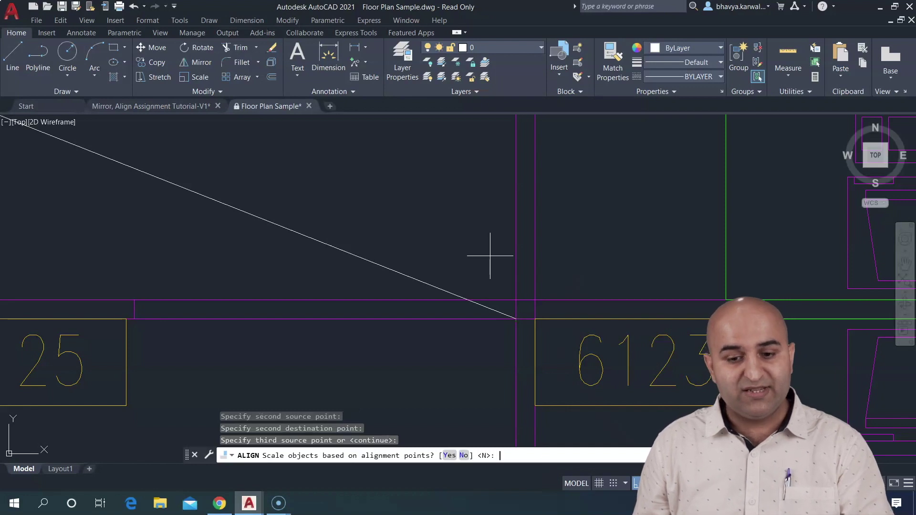
{"action": "type", "text": "Y"}
{"action": "key", "text": "Return"}
{"action": "scroll", "coordinate": [430, 264], "scroll_direction": "down", "scroll_amount": 3}
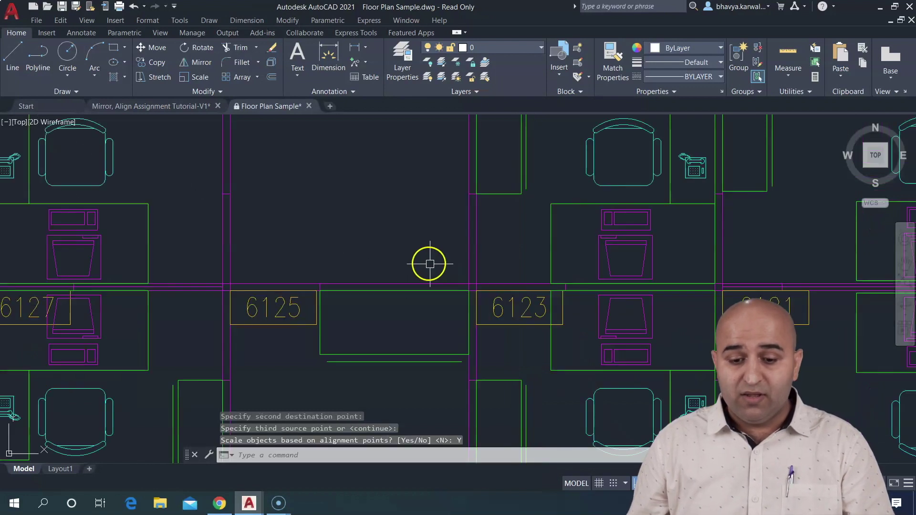
{"action": "middle_click_drag", "start_coordinate": [370, 286], "coordinate": [388, 224]}
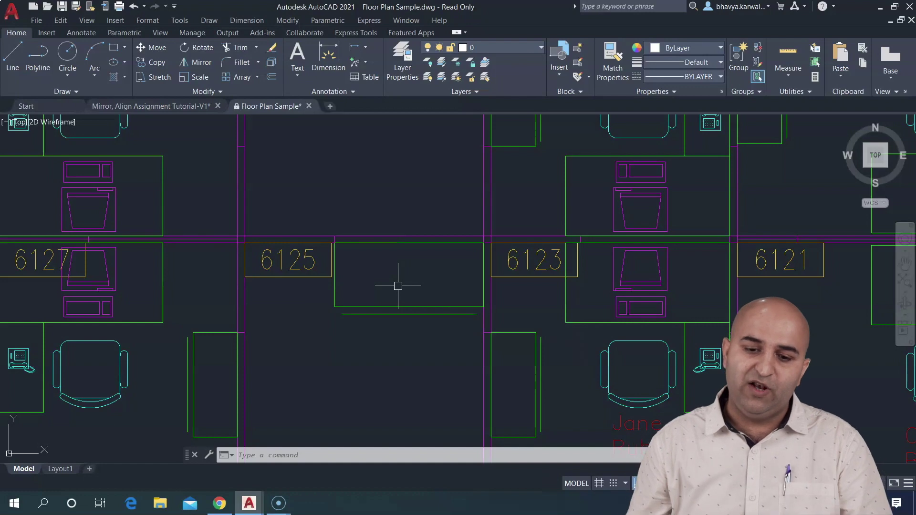
{"action": "scroll", "coordinate": [380, 256], "scroll_direction": "down", "scroll_amount": 4}
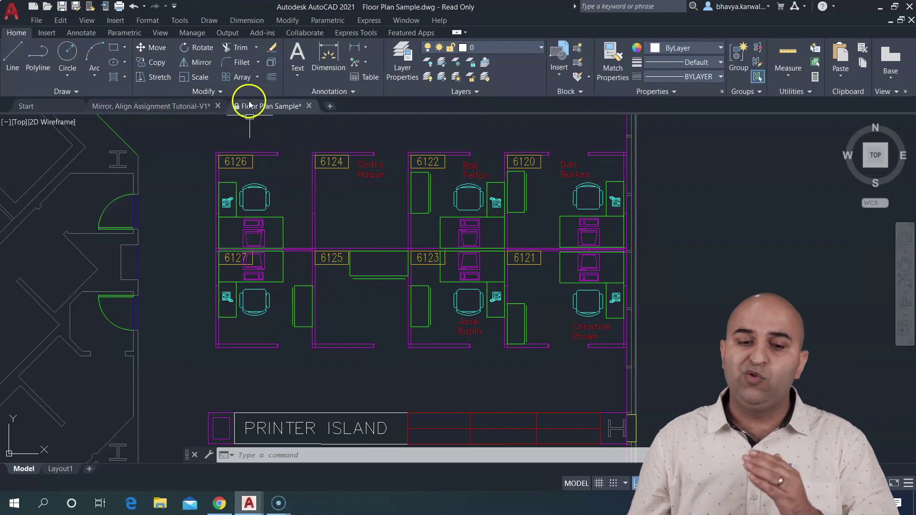
Switch to the Mirror, Align Assignment Tutorial-V1 drawing and view it with Zoom All
{"action": "left_click", "coordinate": [175, 105]}
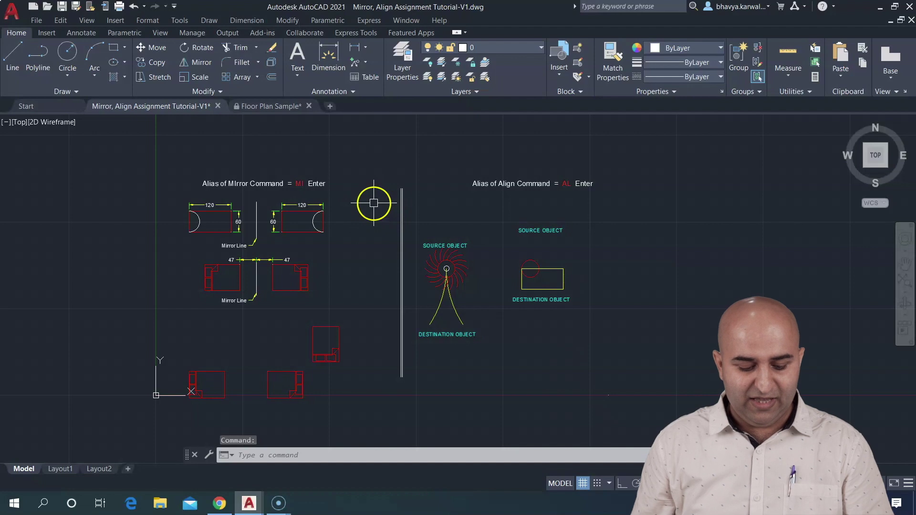
{"action": "type", "text": "z"}
{"action": "key", "text": "Return"}
{"action": "type", "text": "A"}
{"action": "key", "text": "Return"}
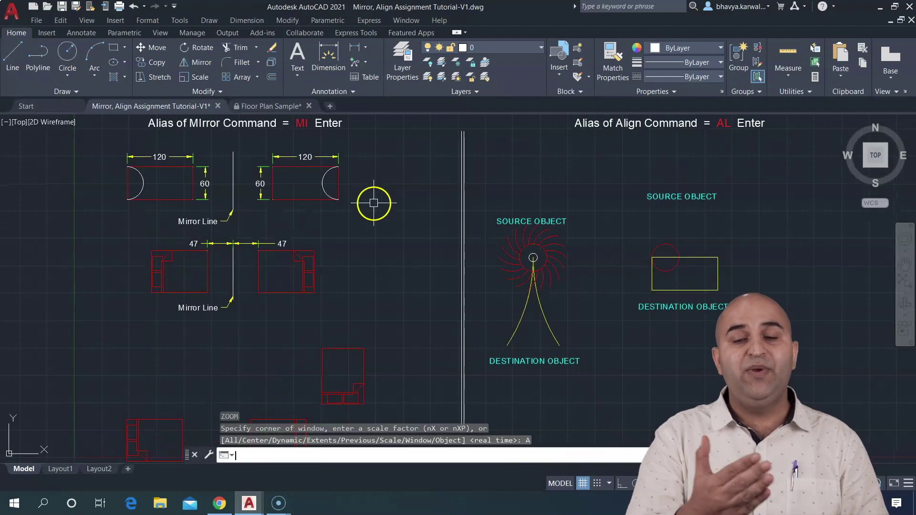